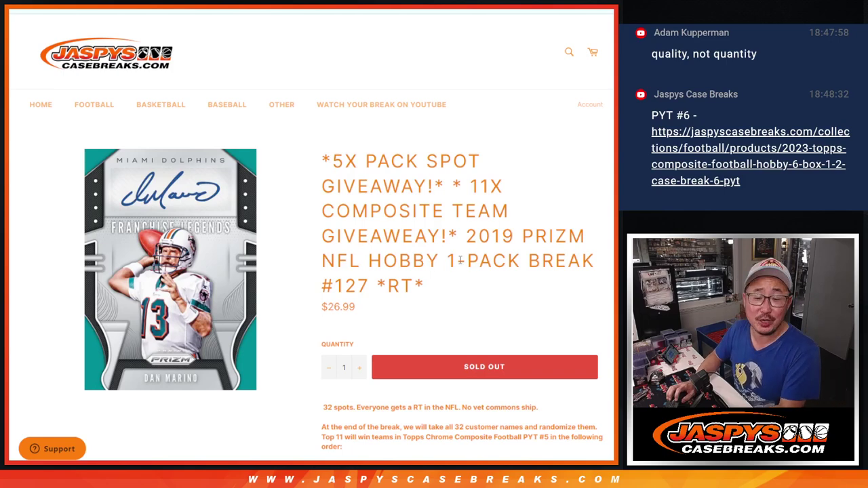
- Highlight the break title, price and the 11X COMPOSITE TEAM GIVEAWEAY wording on the store page
drag(464, 229, 469, 305)
click(471, 307)
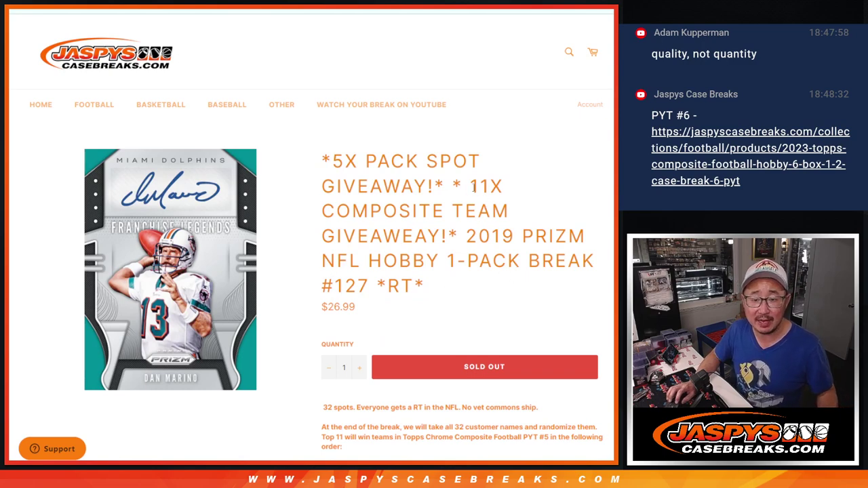
drag(473, 187, 443, 235)
click(432, 223)
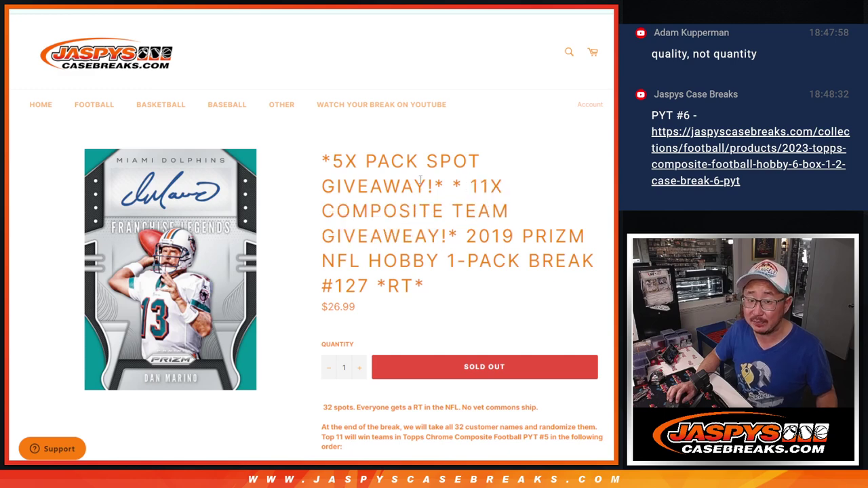
drag(434, 186, 334, 161)
click(333, 162)
scroll(431, 246, down, 3)
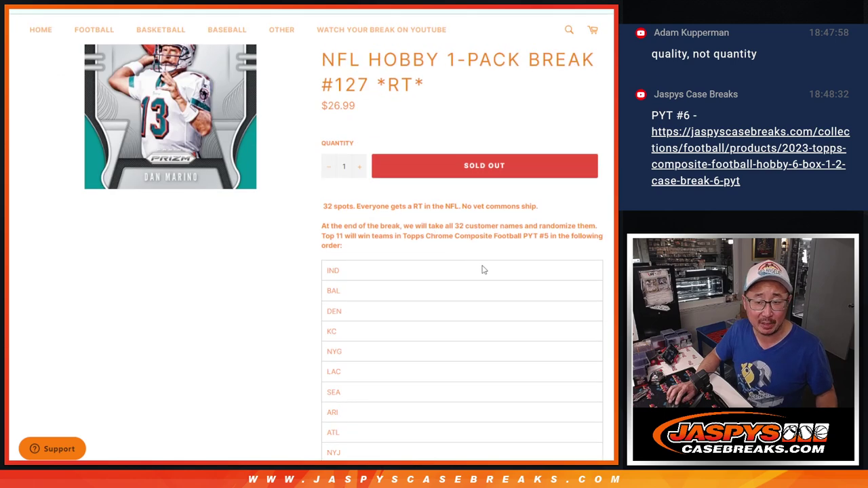
scroll(481, 270, down, 2)
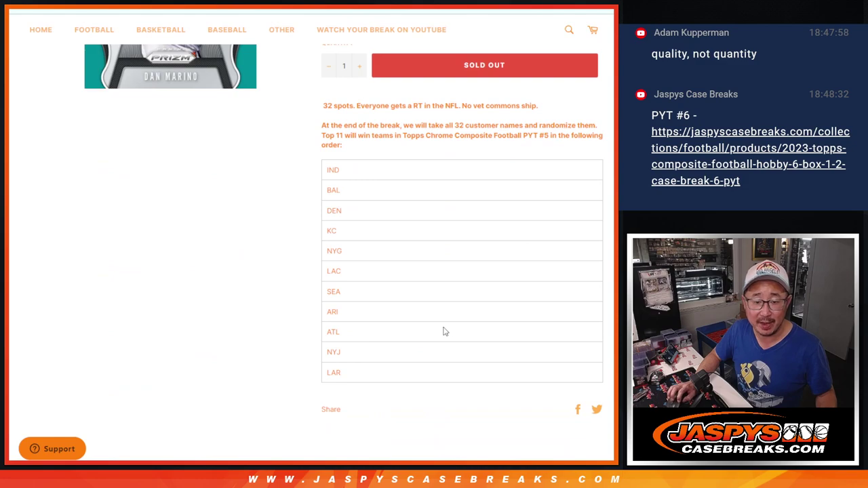
scroll(445, 330, up, 5)
- Select and copy the first 27 customer names, A1:A27, on Sheet2
key(ctrl+Tab)
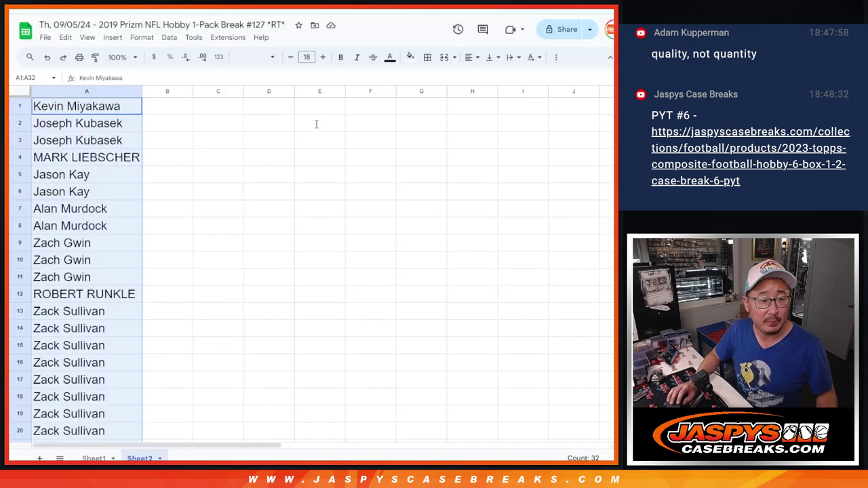
drag(116, 112, 124, 299)
key(ctrl+c)
scroll(192, 276, up, 5)
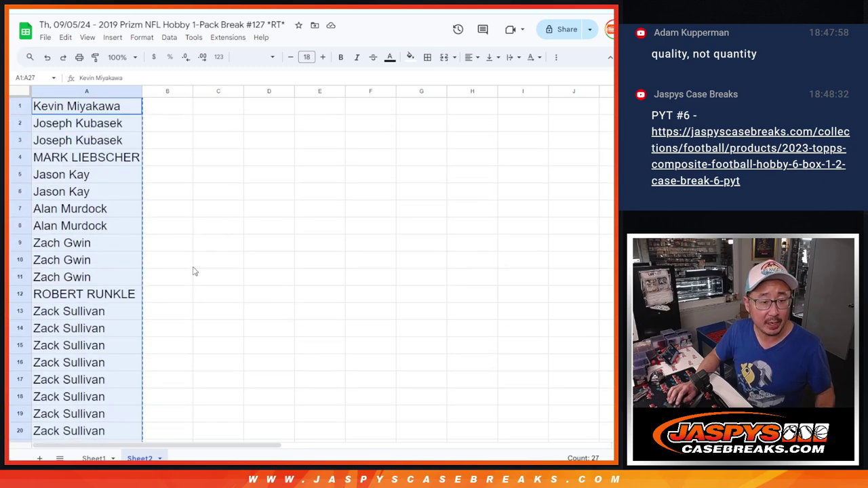
scroll(223, 165, down, 3)
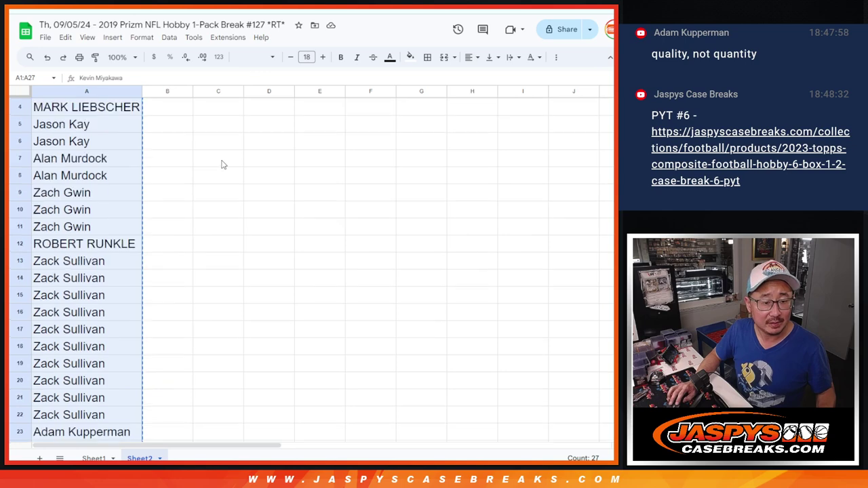
scroll(223, 165, up, 3)
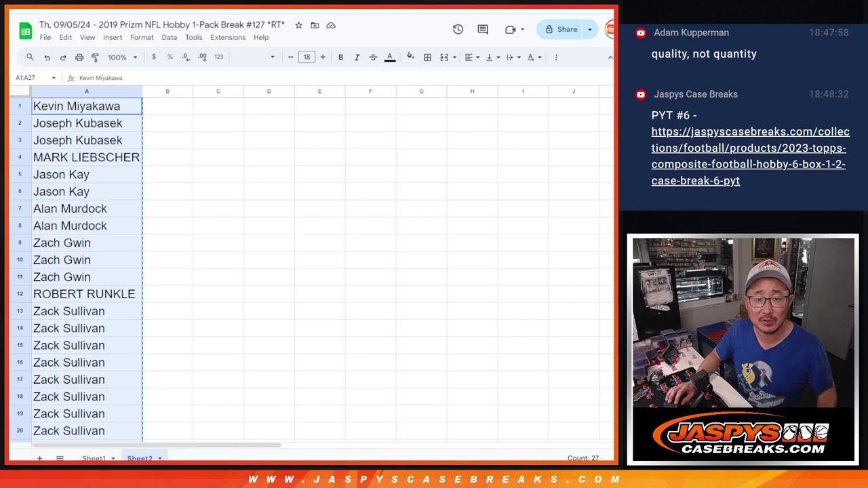
key(ctrl+Tab)
key(ctrl+Tab)
- Paste the 27 copied names into the RANDOM.ORG List Randomizer
click(273, 257)
key(ctrl+v)
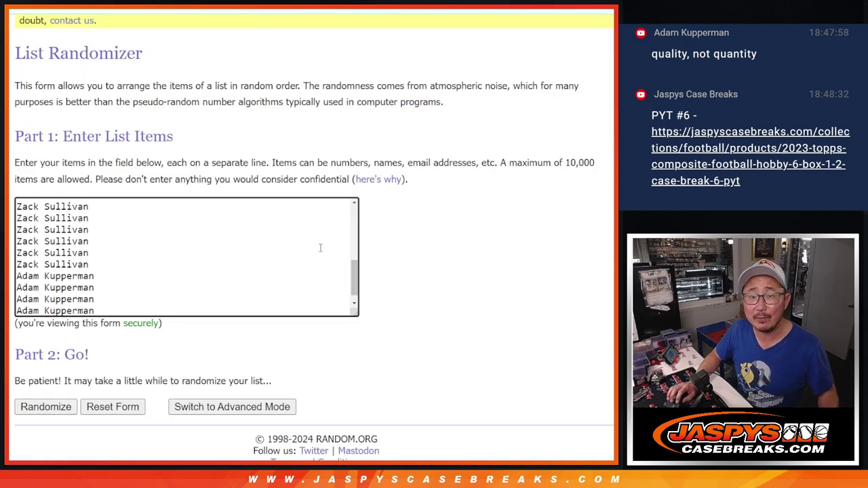
key(ctrl+Home)
- Roll two dice on the Dice Roller to get the shuffle count of 5 and 2
key(ctrl+shift+Tab)
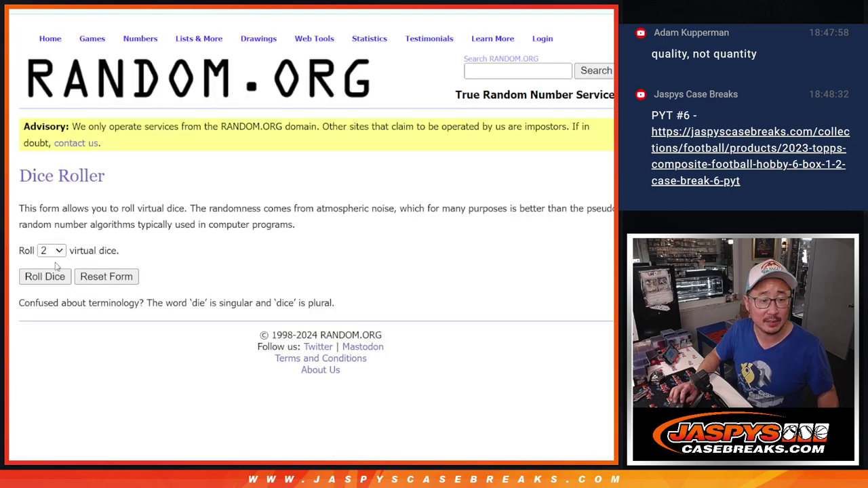
click(43, 277)
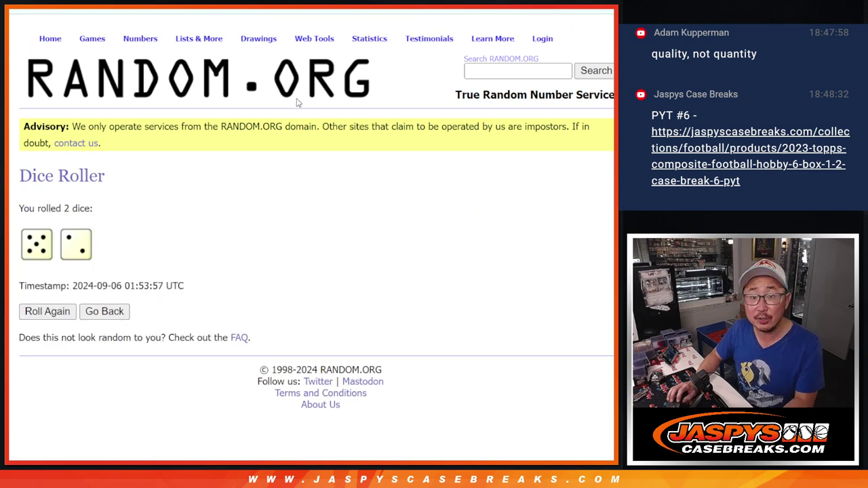
key(ctrl+Tab)
- Randomize the 27-name list seven times
scroll(443, 235, down, 1)
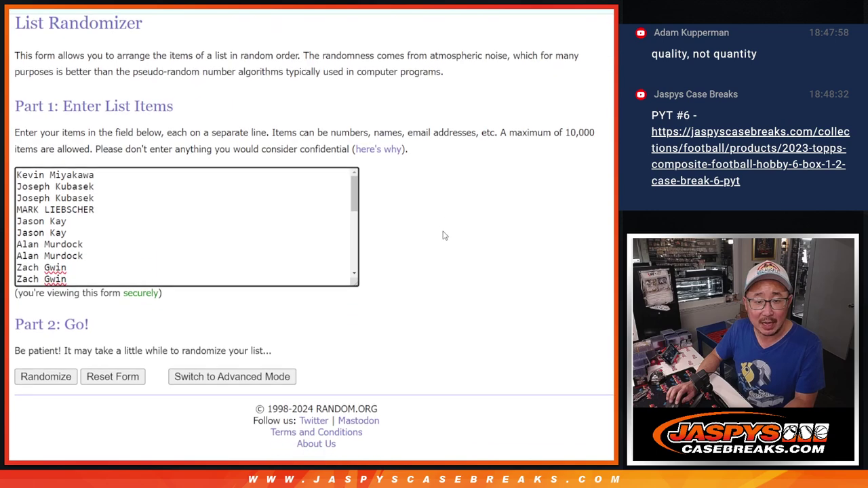
click(32, 369)
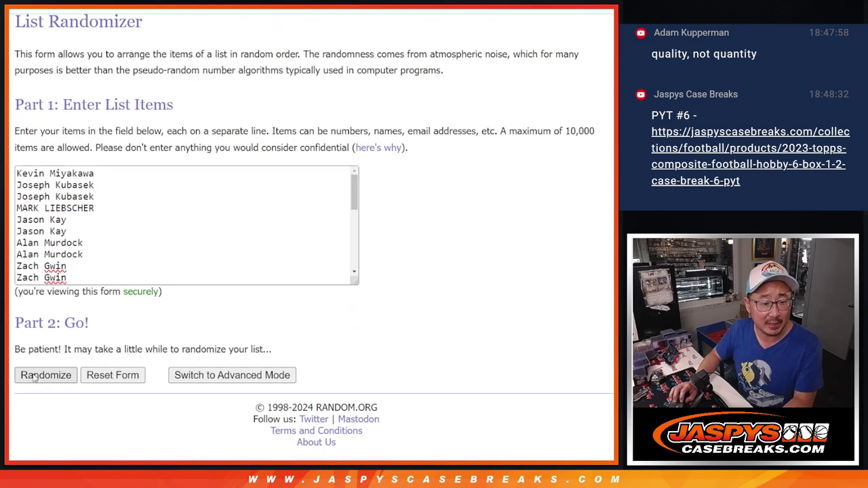
scroll(32, 372, down, 4)
click(33, 375)
scroll(31, 380, down, 4)
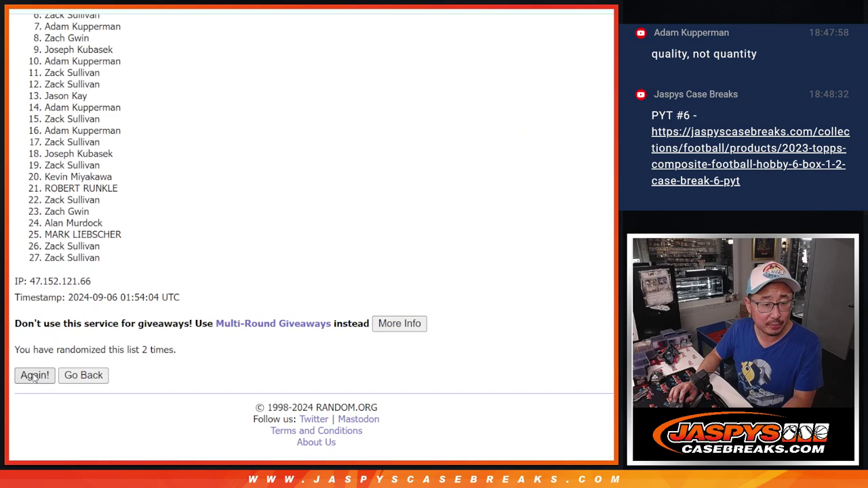
click(34, 375)
click(34, 376)
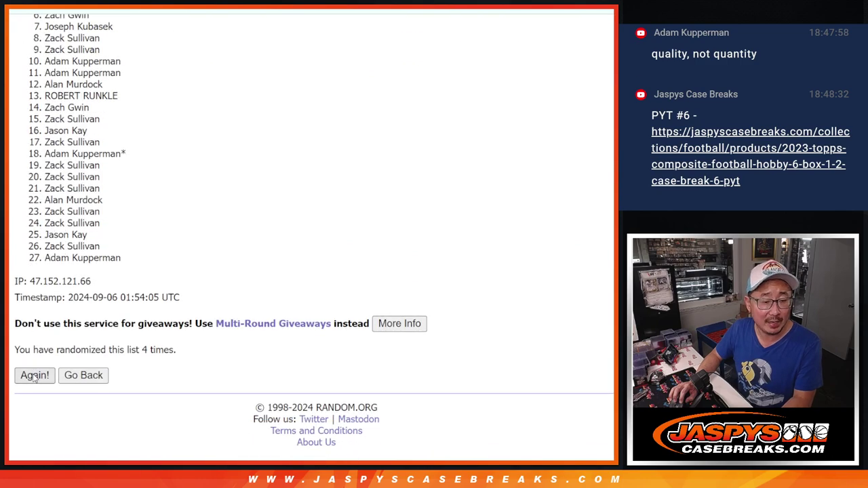
click(34, 377)
scroll(34, 376, down, 4)
click(34, 376)
scroll(34, 376, down, 4)
click(33, 377)
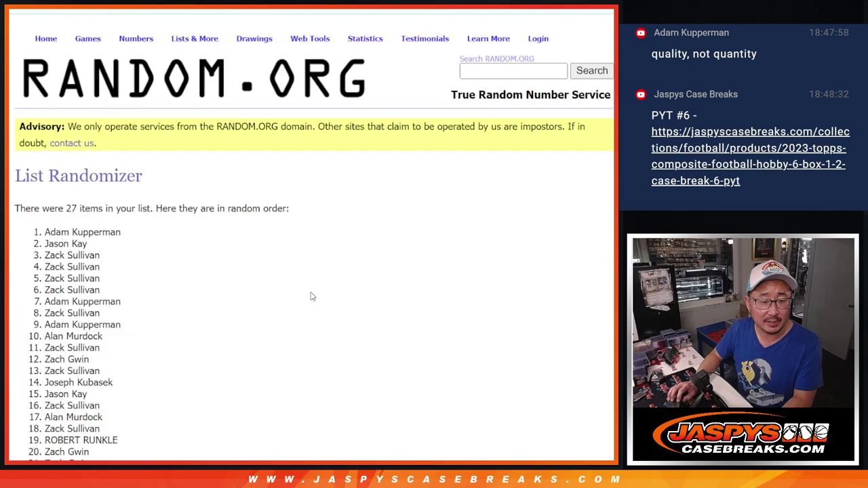
- Select the top five names of the shuffled list
scroll(306, 278, down, 4)
scroll(295, 269, up, 2)
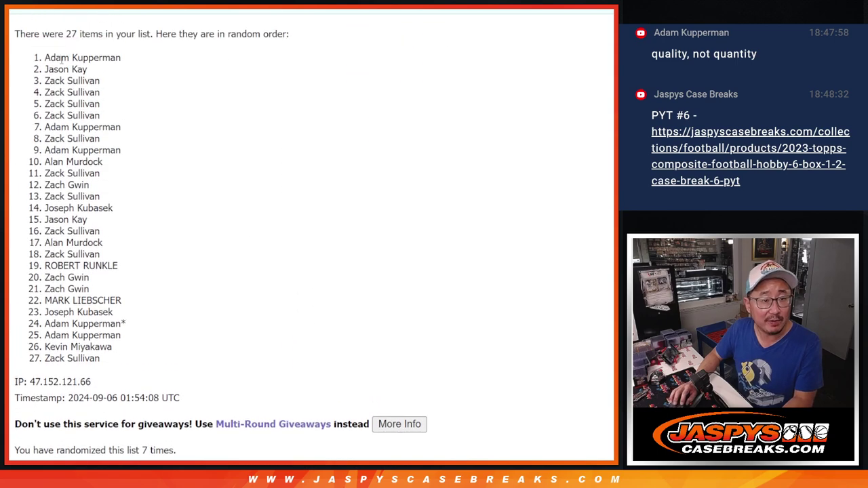
drag(42, 61, 107, 106)
key(ctrl+c)
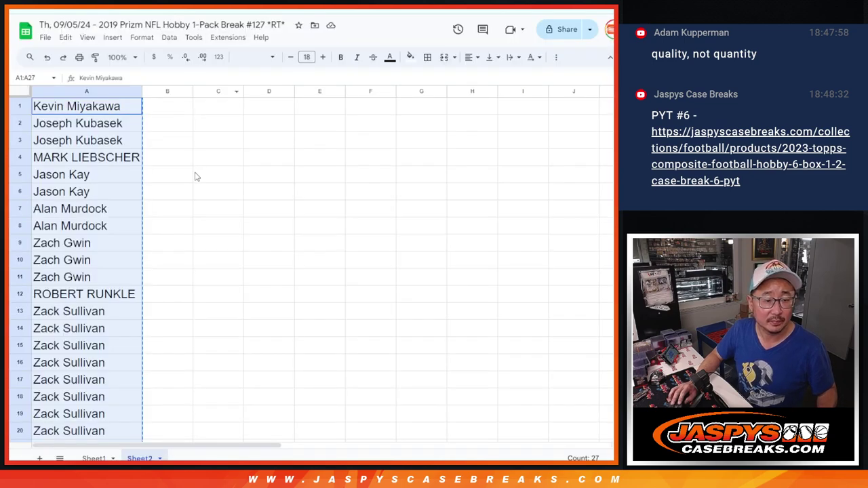
- Paste the five randomized names into A28:A32 and set them to size 14
scroll(195, 178, down, 5)
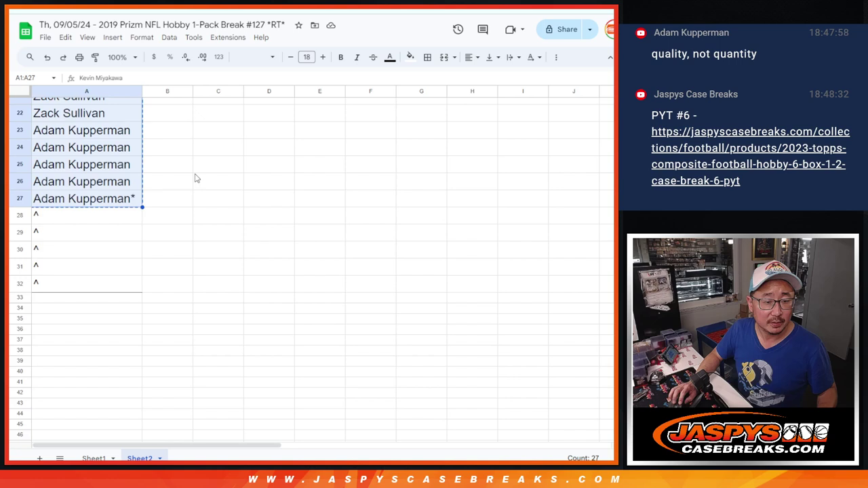
scroll(194, 177, down, 1)
click(68, 169)
key(ctrl+v)
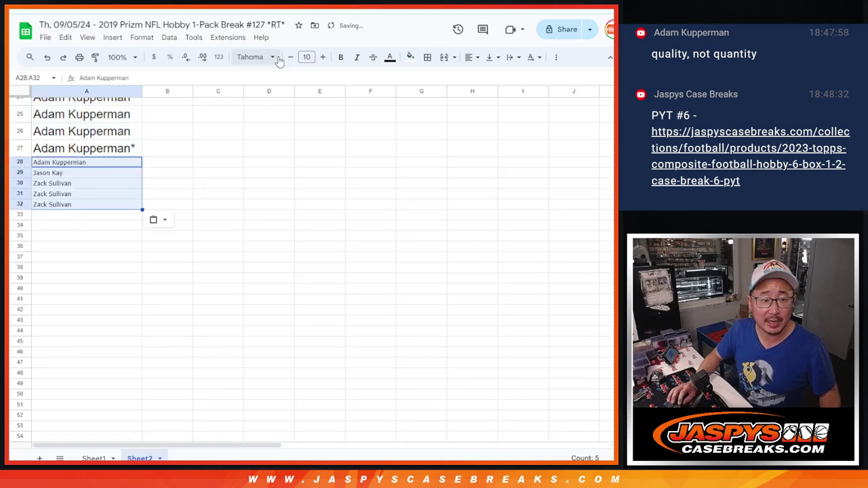
click(305, 57)
click(306, 179)
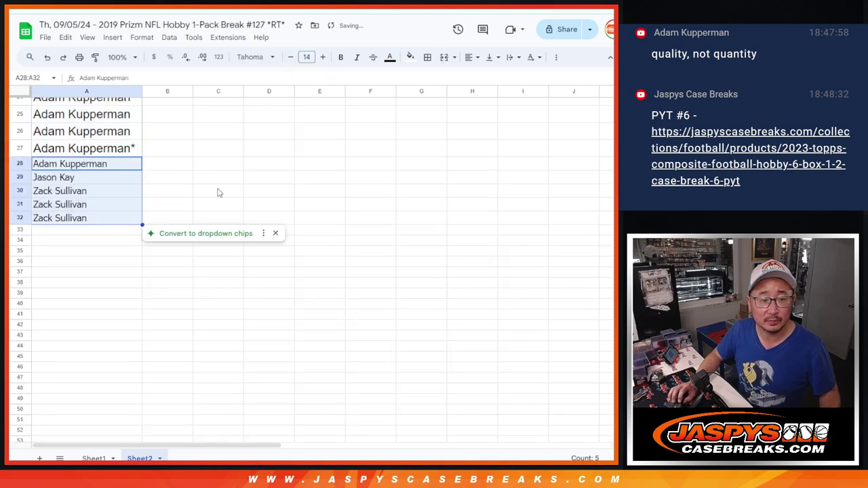
- Mark each of the five pasted names with a ^ symbol
double_click(131, 167)
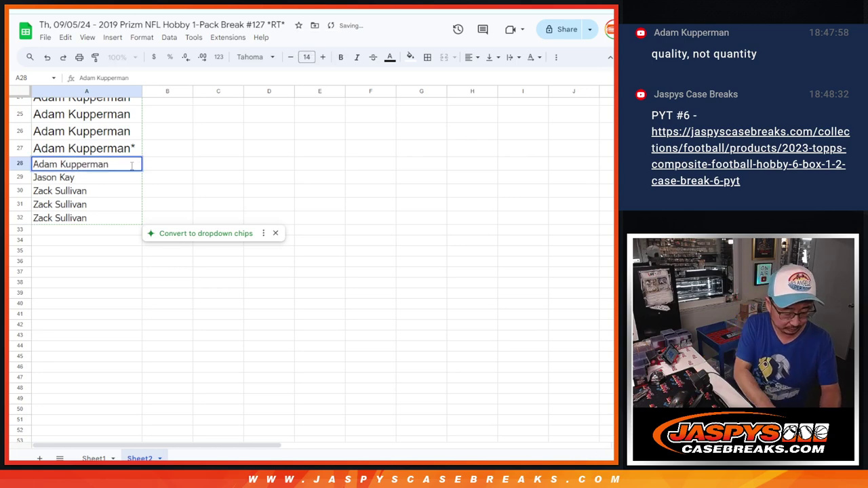
text(^)
key(Return)
key(Return)
text(^)
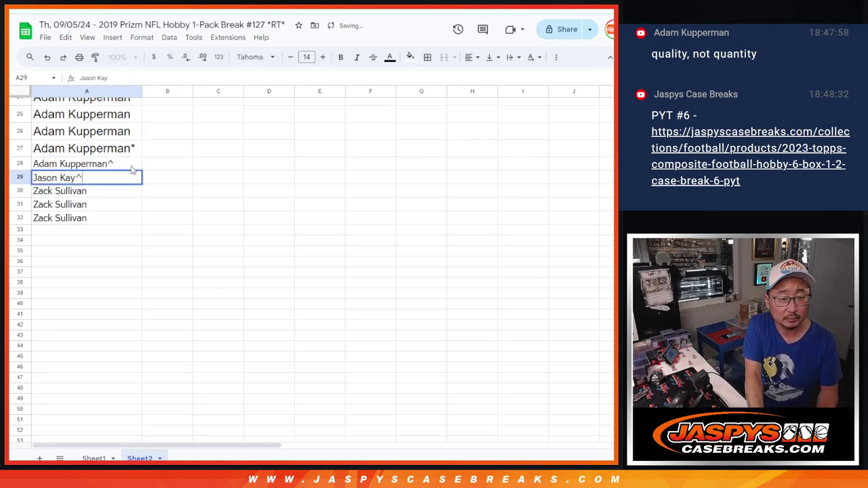
key(Return)
key(Return)
text(^)
key(Return)
key(Return)
text(^)
key(Return)
key(Return)
text(^)
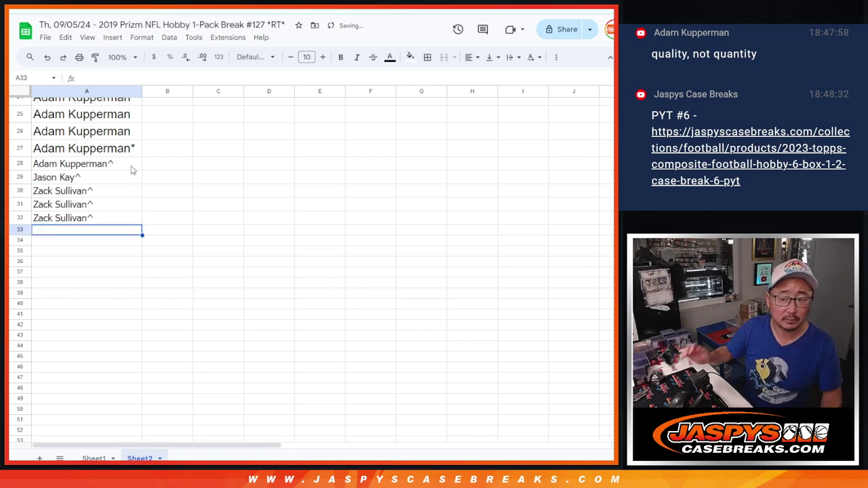
- Select all 32 names from A32 up to A1 for copying
click(135, 219)
scroll(136, 220, up, 8)
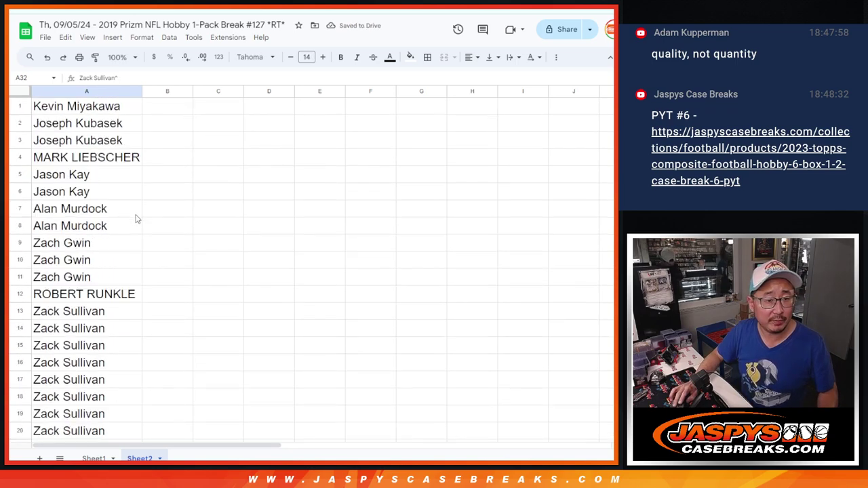
key(ctrl+shift+Up)
- Open blank Sheet1, then paste the 32 names into a refreshed List Randomizer
click(94, 459)
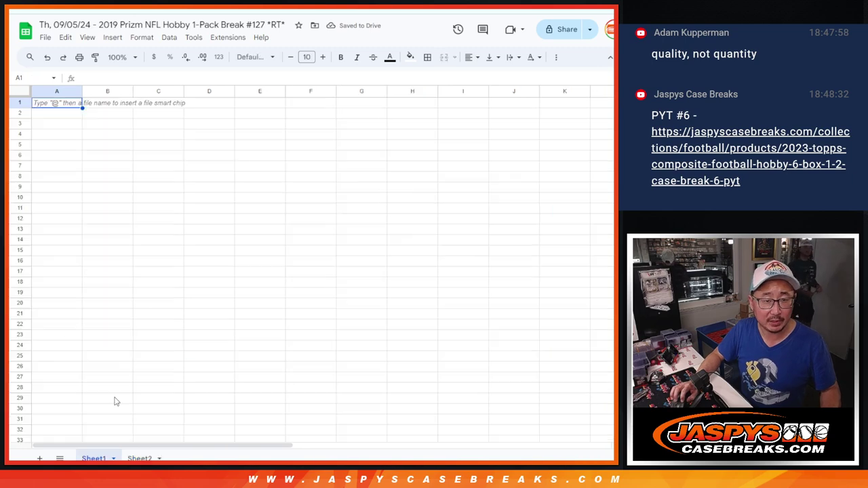
key(alt+Tab)
key(F5)
click(249, 351)
key(ctrl+v)
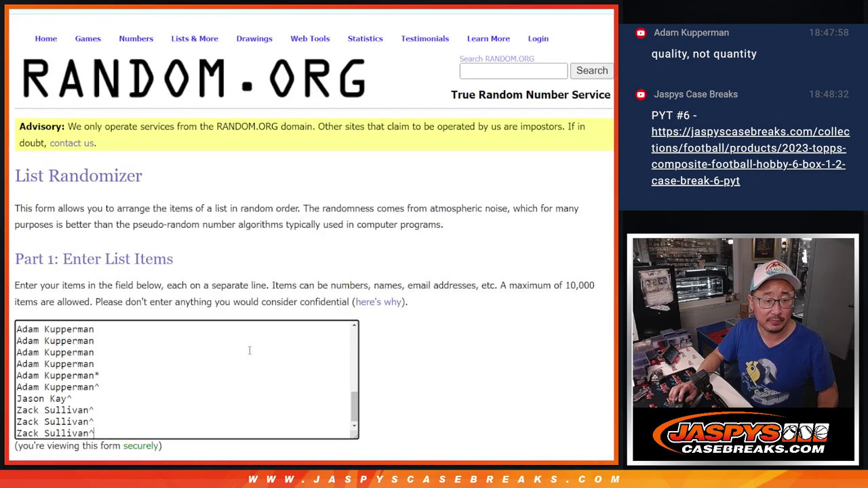
- Roll two dice on the Dice Roller to set the shuffle count
key(ctrl+Tab)
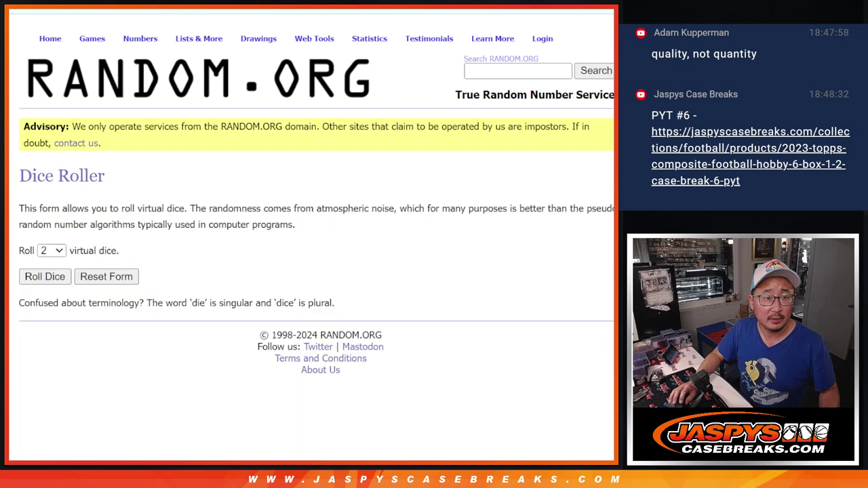
click(41, 278)
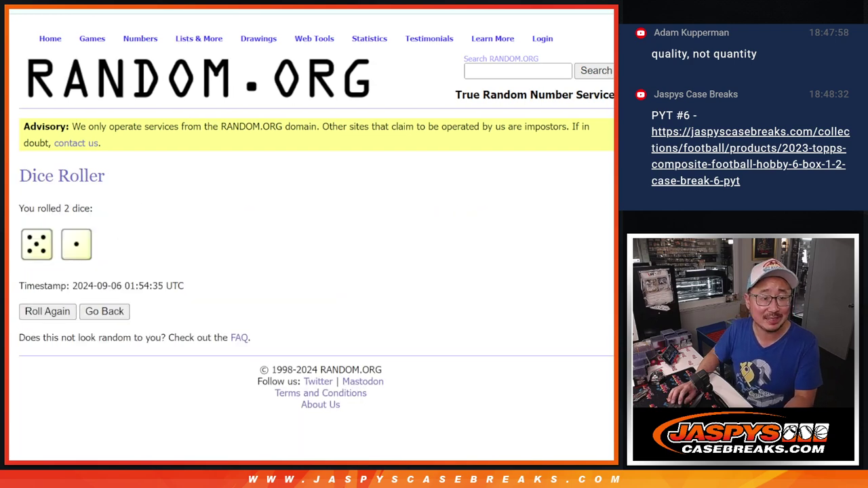
key(ctrl+shift+Tab)
- Randomize the 32-name list six times
scroll(361, 230, down, 2)
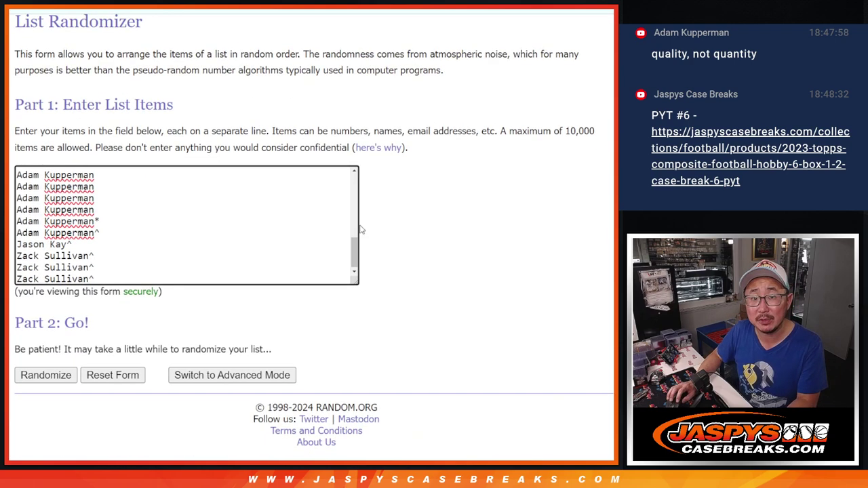
click(30, 377)
click(31, 378)
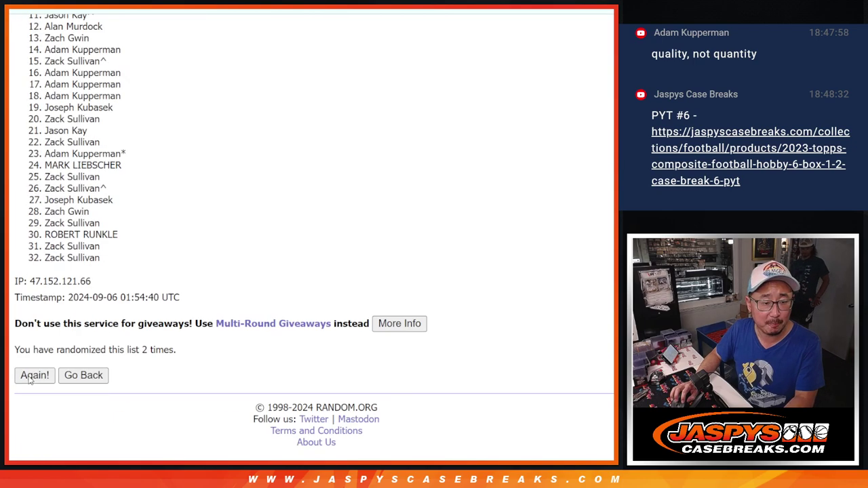
click(31, 377)
click(31, 377)
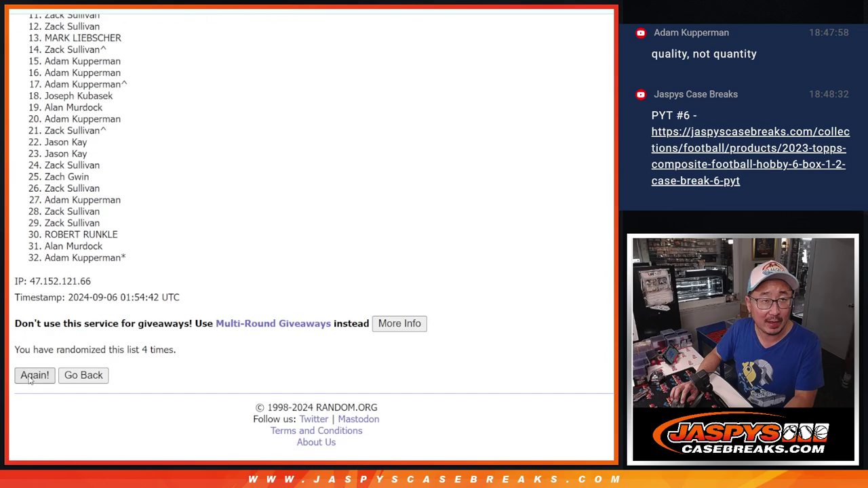
click(31, 377)
click(31, 378)
- Copy the shuffled names and paste them into column A of Sheet1
scroll(289, 282, down, 3)
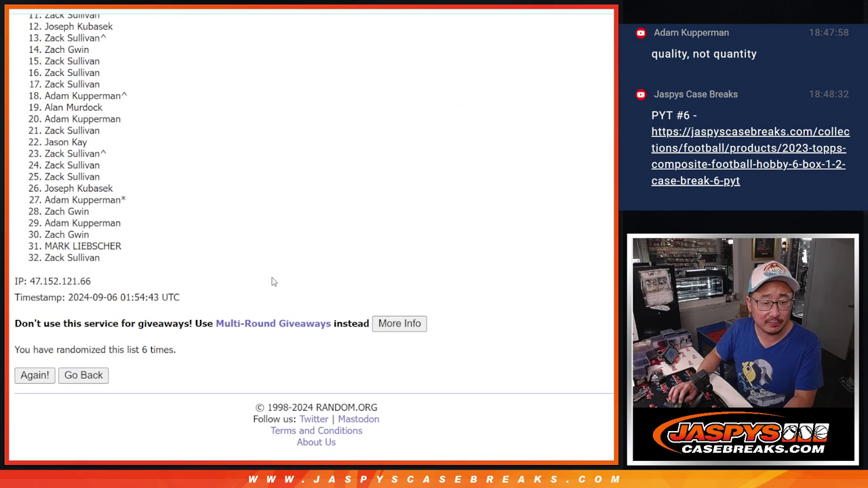
scroll(273, 281, up, 3)
drag(44, 51, 101, 410)
key(ctrl+c)
scroll(101, 409, down, 2)
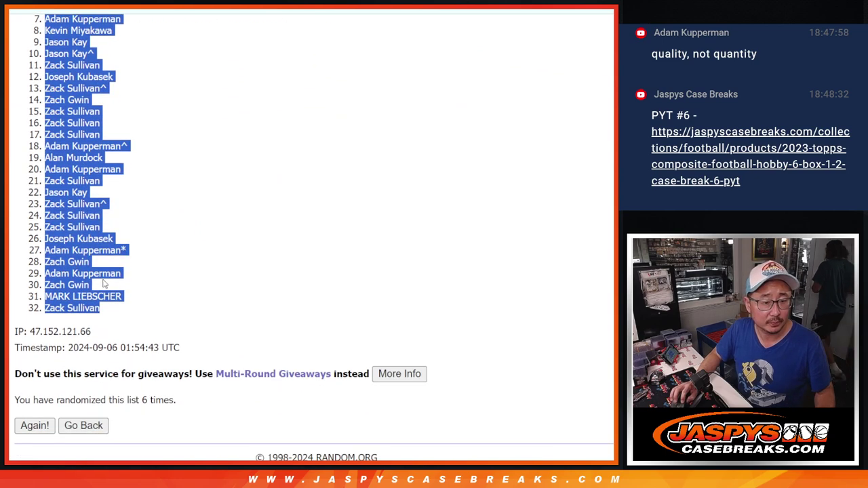
key(ctrl+Tab)
key(ctrl+v)
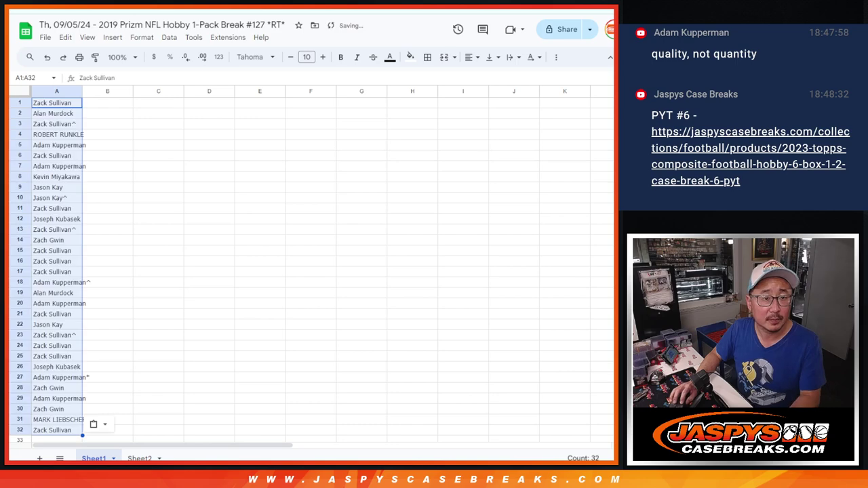
key(ctrl+Tab)
key(ctrl+Tab)
- Shuffle the team list six times and select all 32 teams, Carolina Panthers to Jacksonville Jaguars
scroll(47, 349, down, 3)
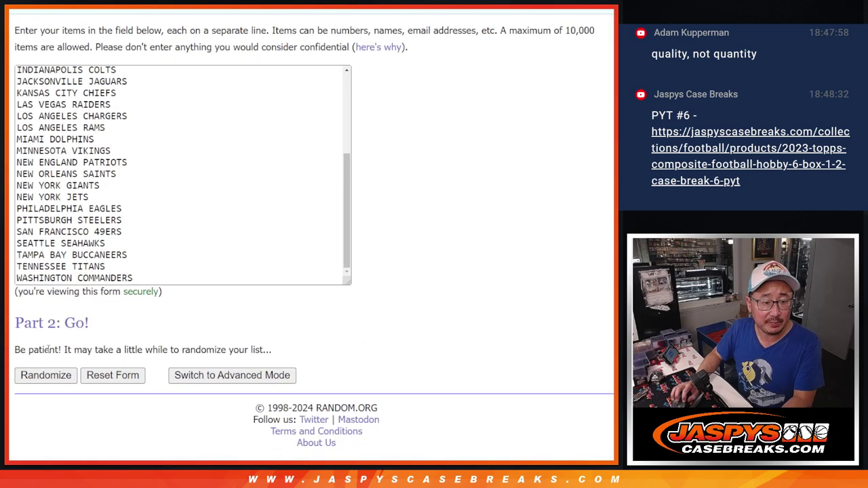
click(38, 376)
scroll(31, 377, down, 5)
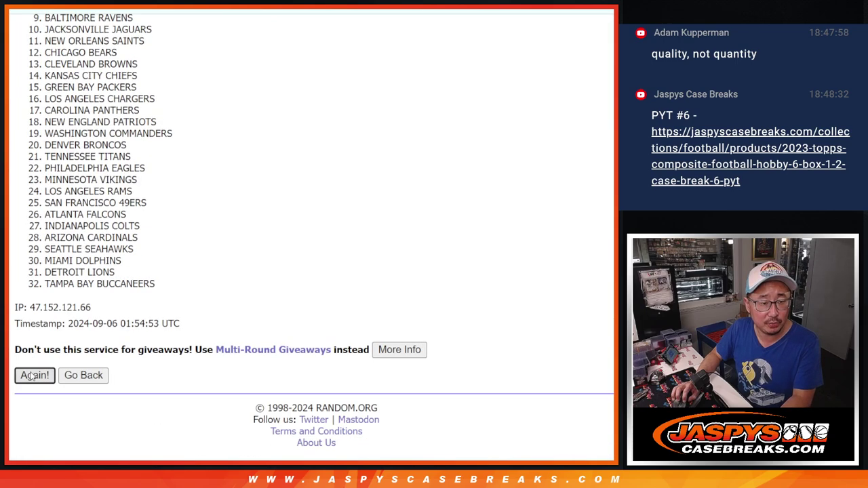
click(31, 377)
click(31, 377)
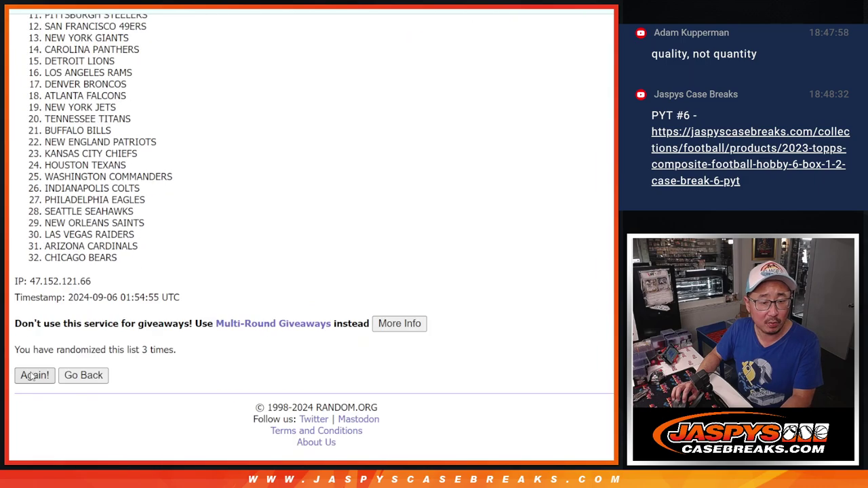
click(30, 377)
click(31, 377)
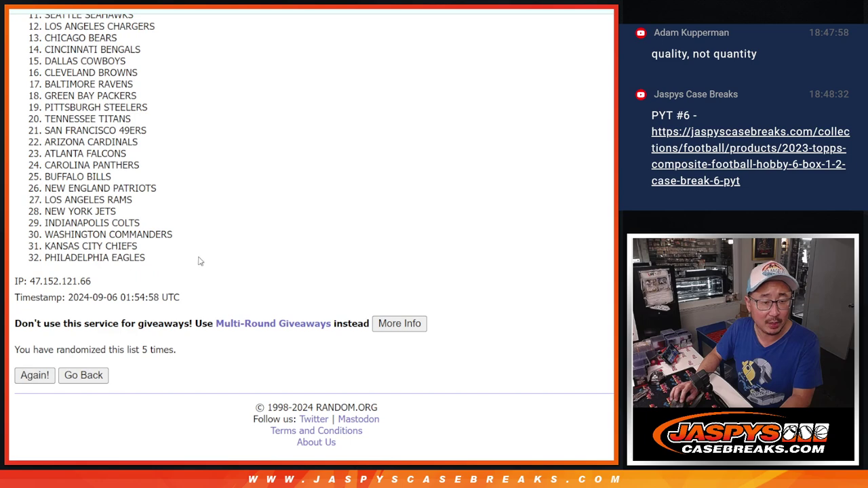
scroll(237, 257, up, 3)
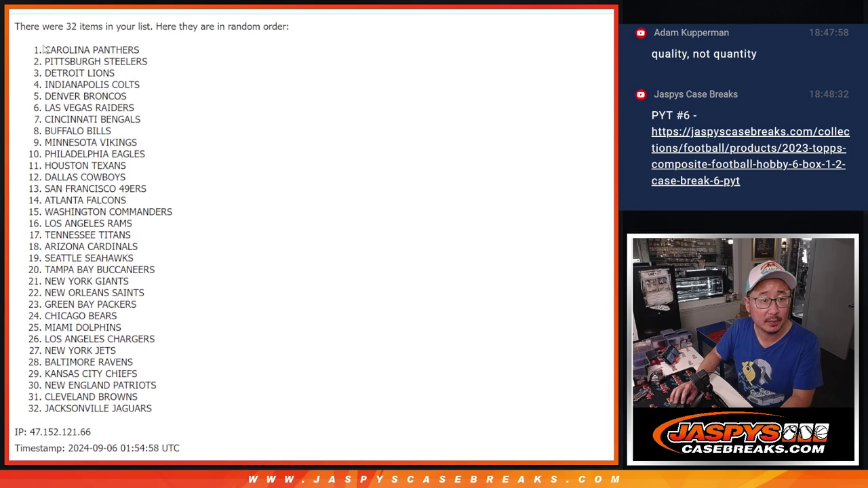
drag(43, 49, 154, 412)
key(ctrl+c)
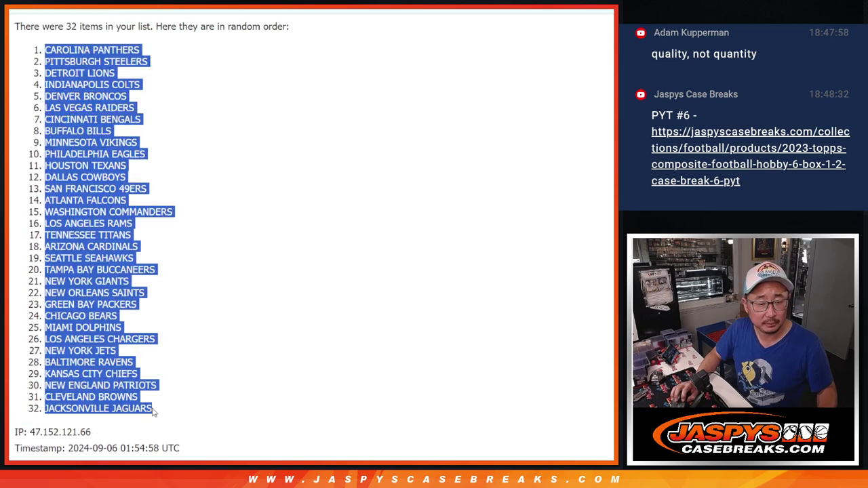
scroll(278, 377, down, 1)
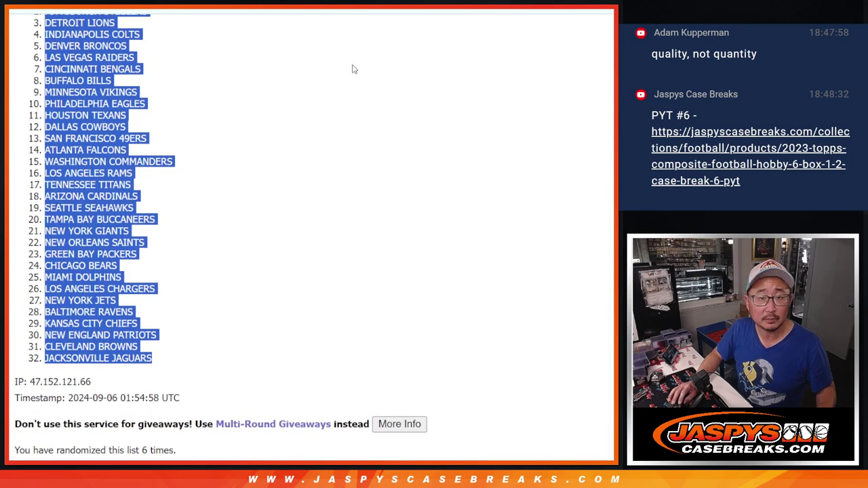
- Paste the 32 shuffled team names into column B starting at B1
scroll(352, 69, down, 1)
key(alt+Tab)
click(93, 107)
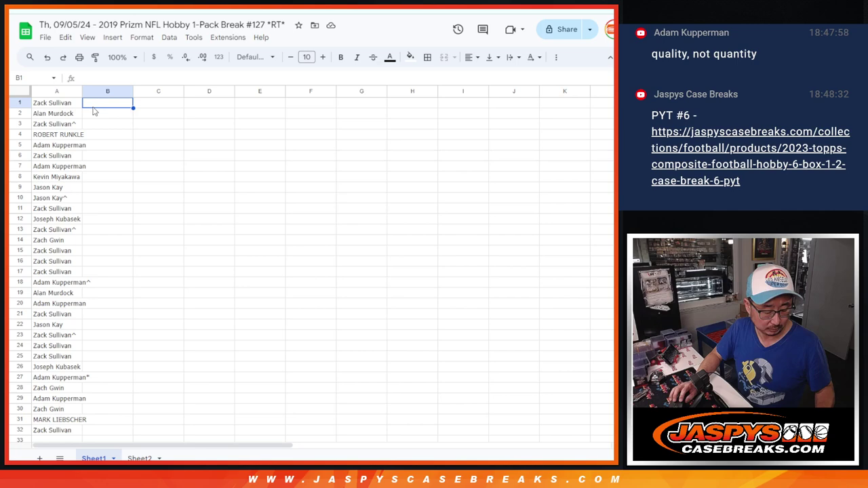
key(ctrl+v)
- Set the whole sheet to Oxygen font at size 12
key(ctrl+a)
click(254, 57)
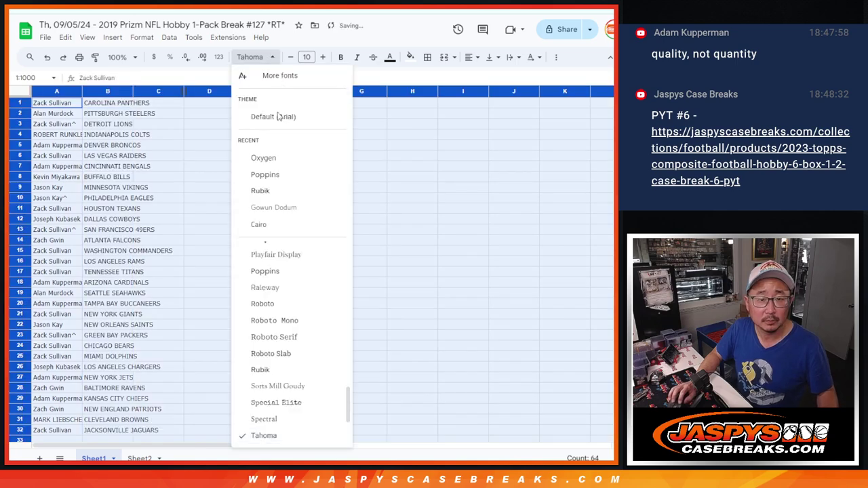
click(274, 158)
click(307, 57)
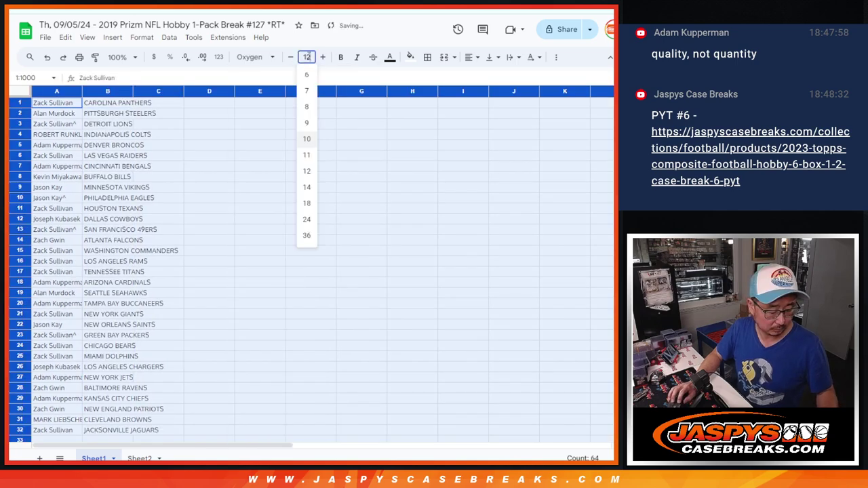
click(307, 171)
- Autofit columns A and B and review both halves of the 32 name-team pairs
click(120, 57)
click(120, 157)
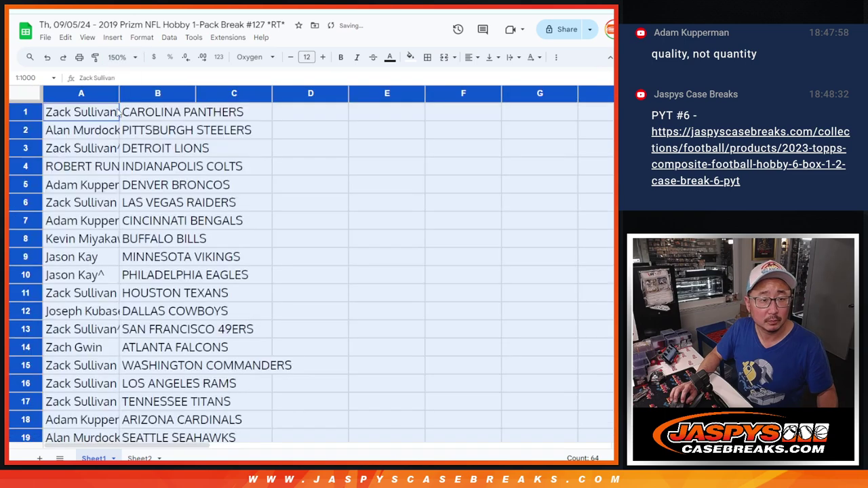
double_click(119, 93)
shift+click(205, 384)
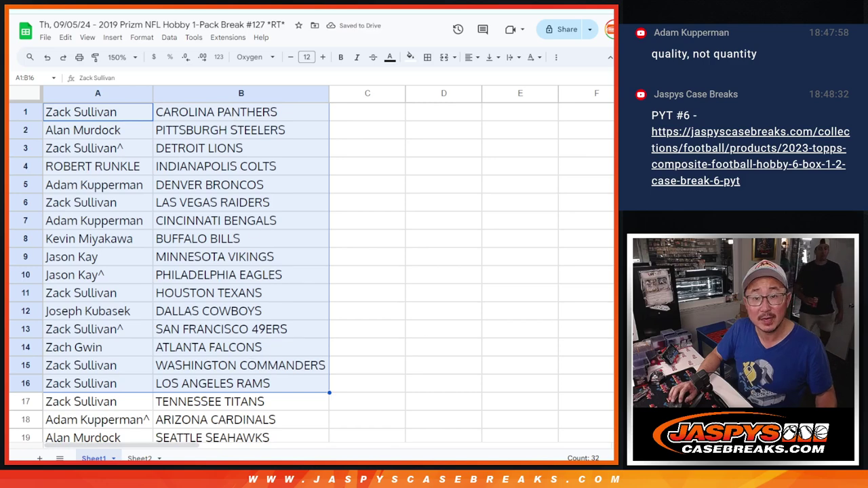
scroll(213, 211, down, 5)
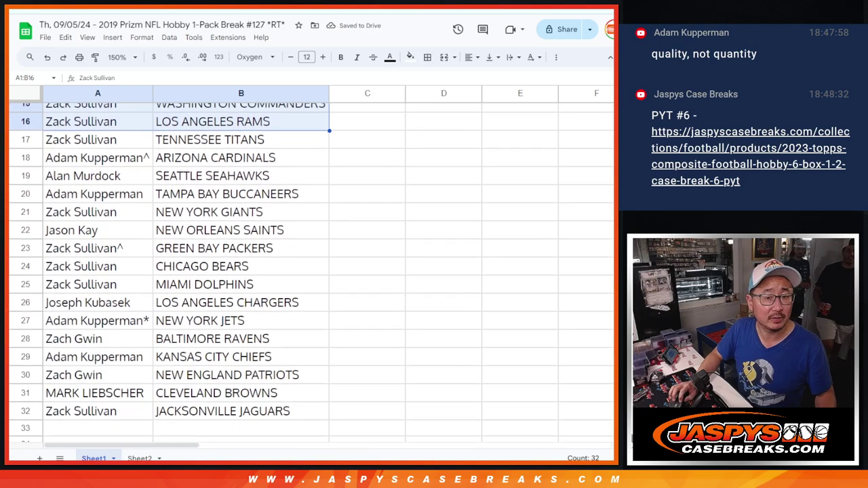
click(124, 124)
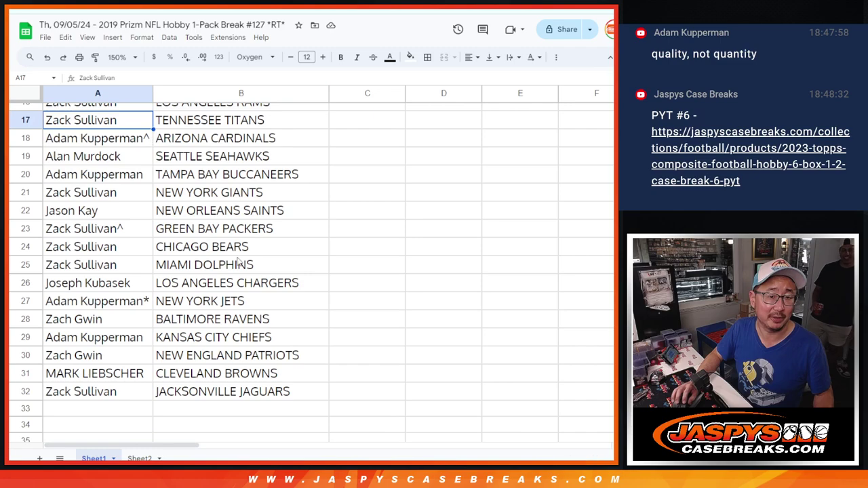
shift+click(204, 392)
scroll(378, 192, up, 5)
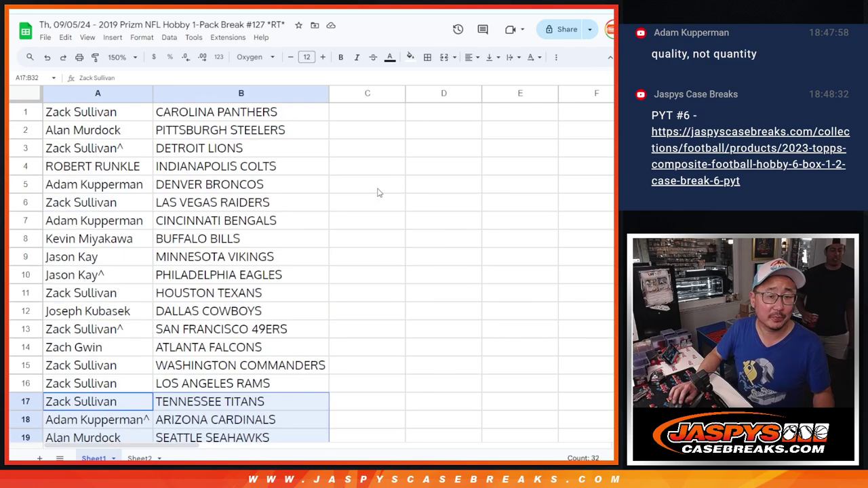
click(117, 57)
click(118, 108)
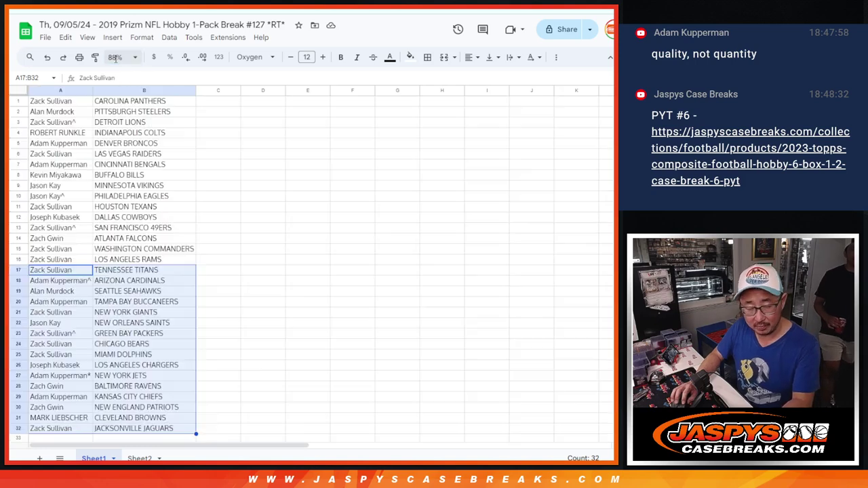
- Sort the sheet A to Z by team column B and select A1:B32
click(143, 90)
right_click(142, 90)
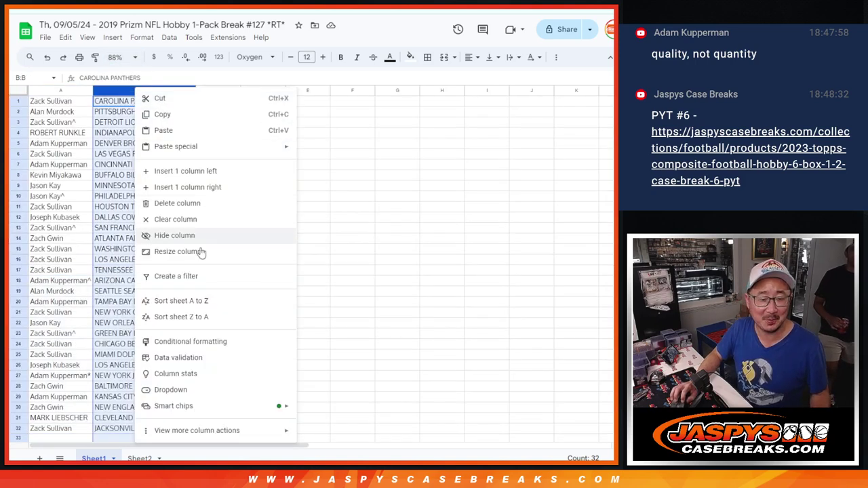
click(184, 301)
click(78, 103)
key(ctrl+a)
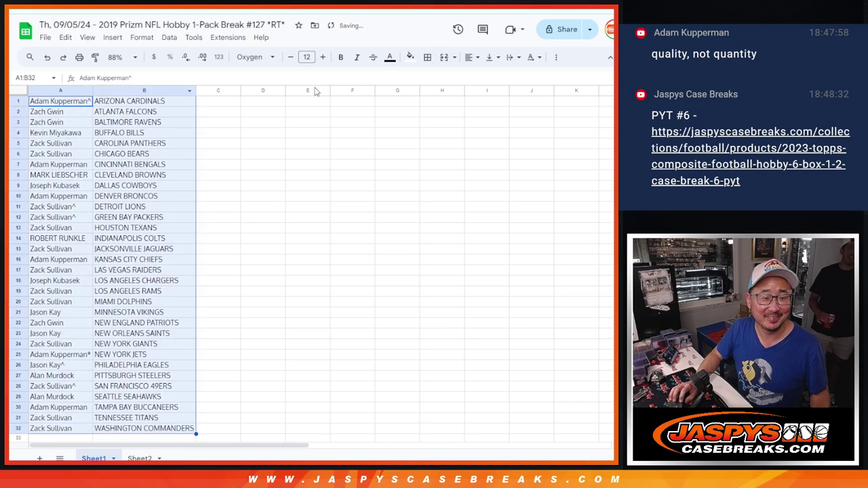
click(426, 58)
- Apply all borders to the name-and-team list and print it as a portrait page
click(433, 80)
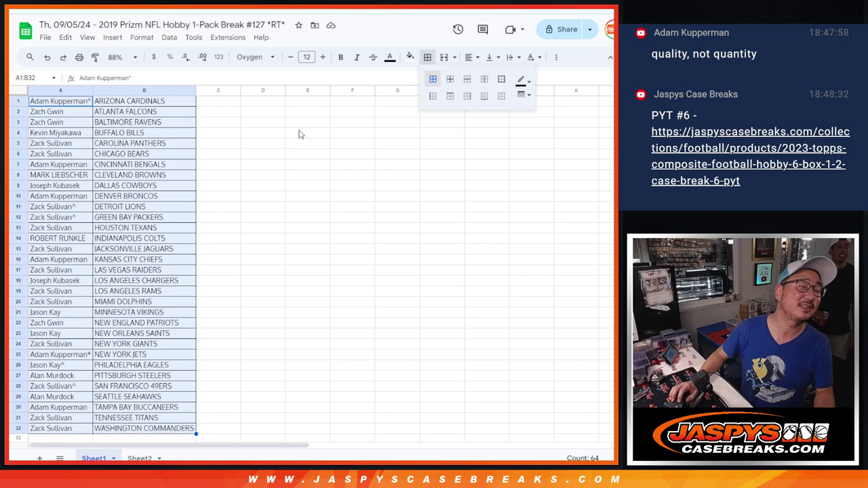
click(78, 57)
click(562, 161)
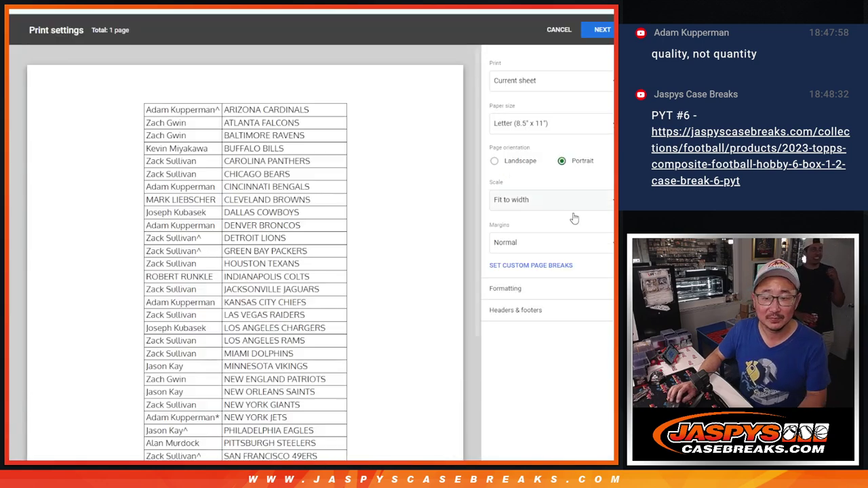
click(536, 310)
click(596, 31)
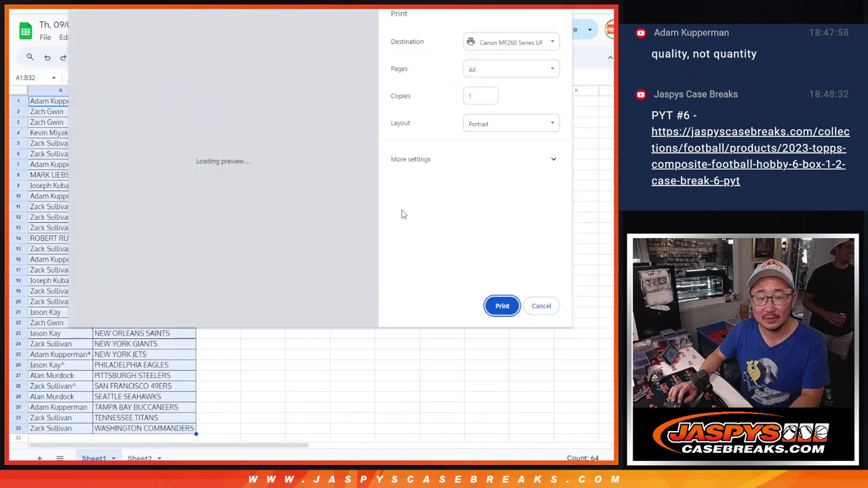
key(Return)
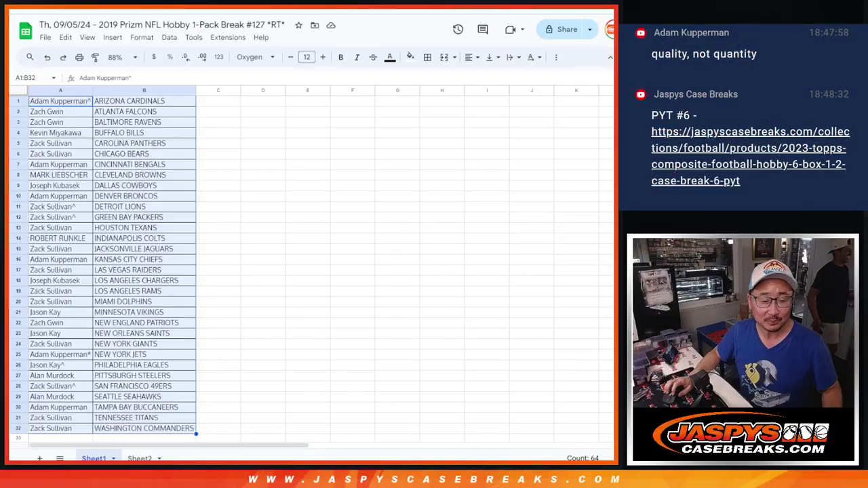
- Add Sheet3 at the end and highlight the eleven team codes IND through LAR on the break page
click(40, 459)
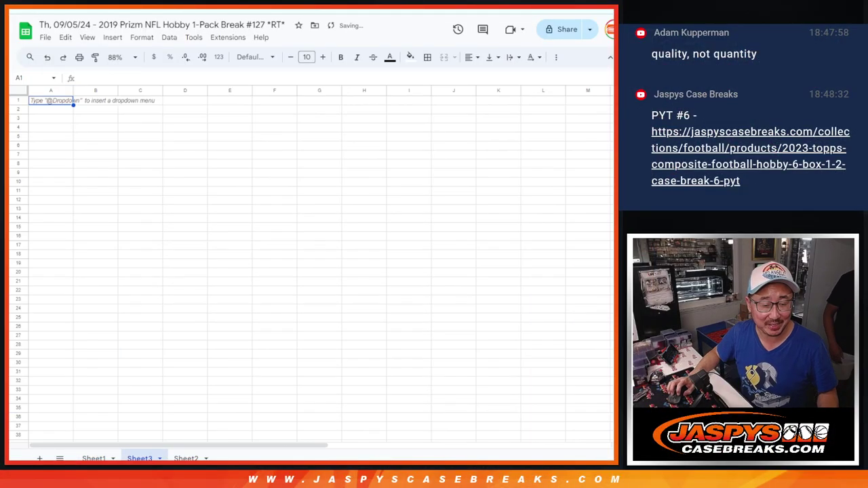
drag(140, 459, 186, 458)
key(ctrl+Tab)
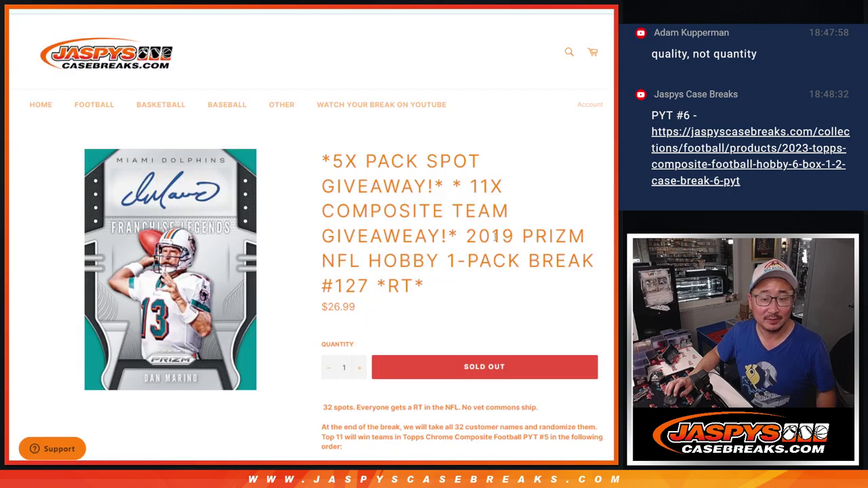
scroll(456, 287, down, 3)
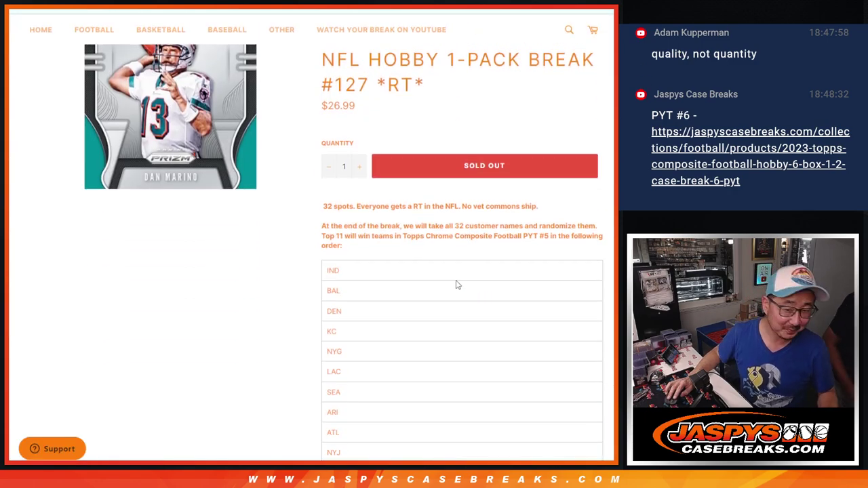
scroll(456, 285, down, 1)
drag(328, 224, 370, 422)
key(ctrl+c)
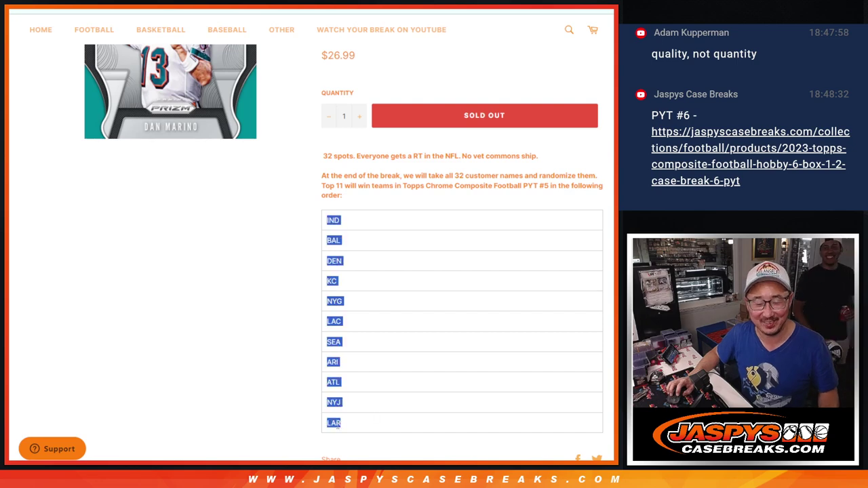
- Paste the 11 team codes into column B and set Sheet3 to Oxygen size 18
key(ctrl+Tab)
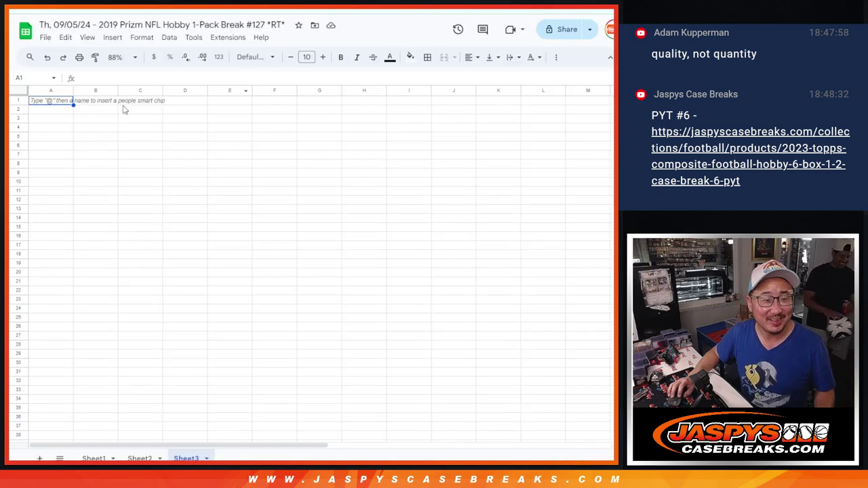
key(ctrl+v)
click(24, 91)
click(254, 57)
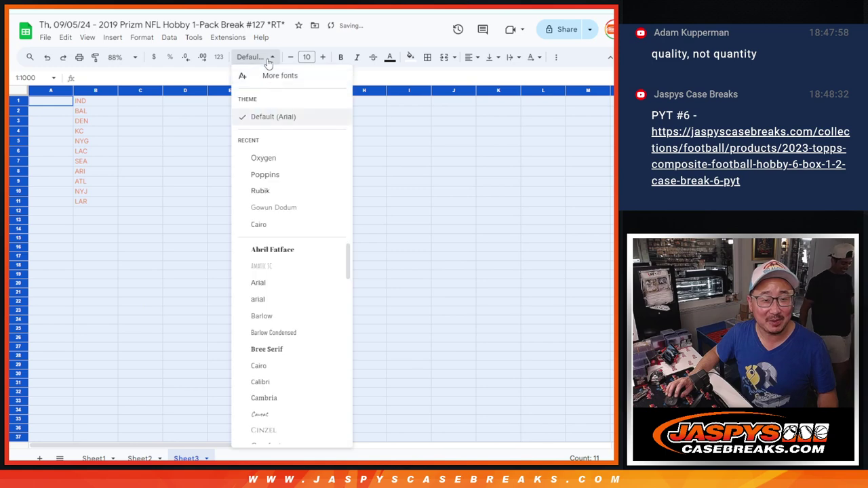
click(271, 157)
click(301, 59)
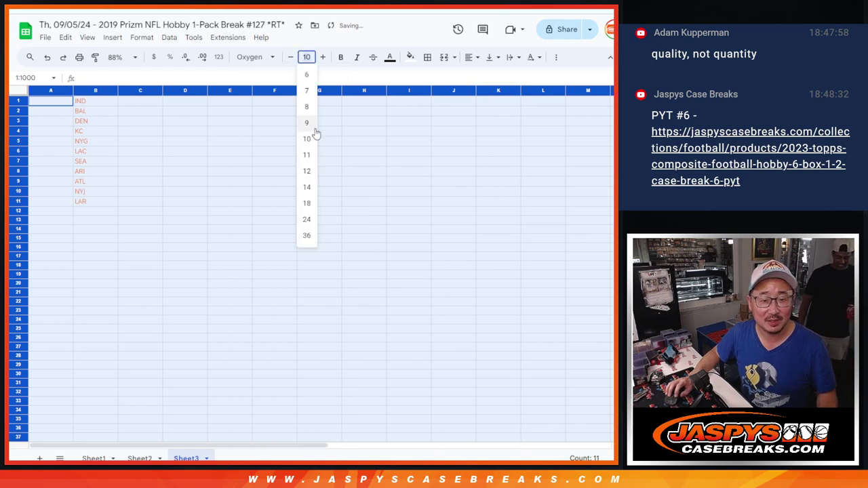
click(314, 202)
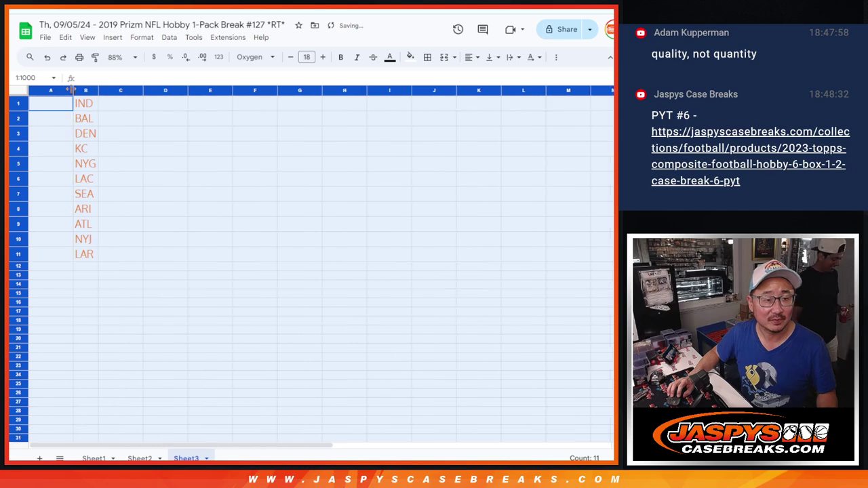
- Widen Sheet3's columns and return to Sheet1
drag(72, 90, 167, 90)
click(135, 118)
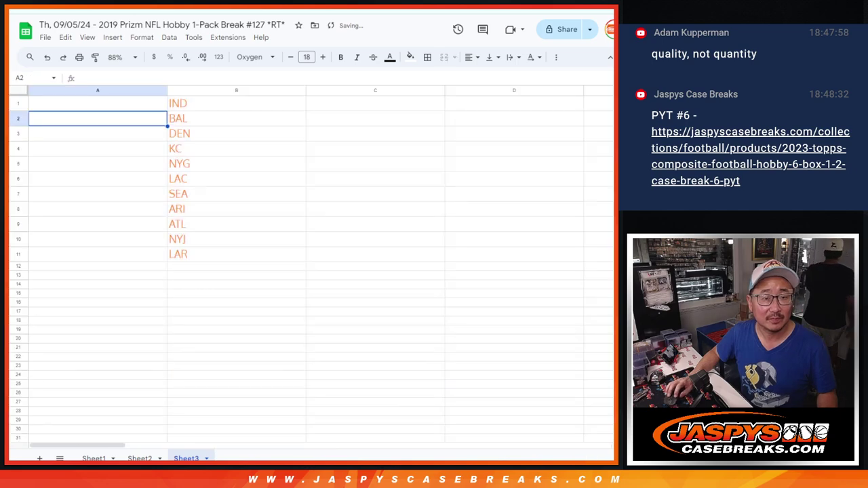
click(95, 458)
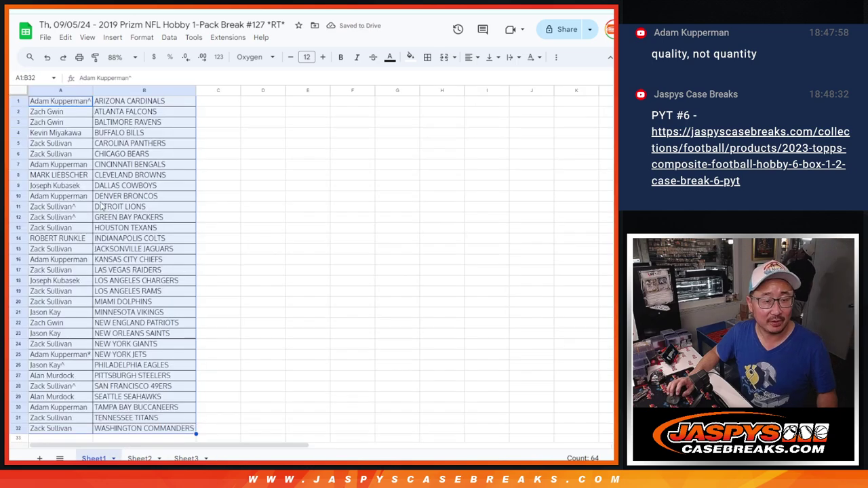
- Paste Sheet1's 32 customer names from column A into the RANDOM.ORG List Randomizer box
click(65, 105)
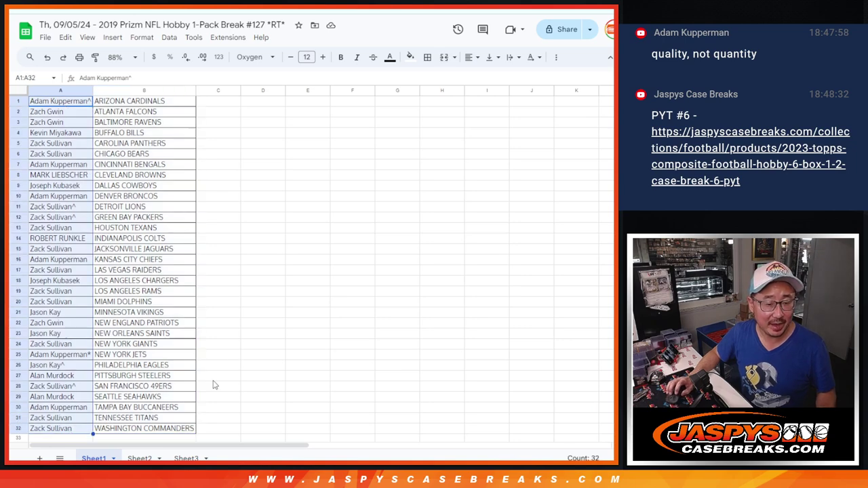
key(ctrl+Tab)
key(ctrl+Tab)
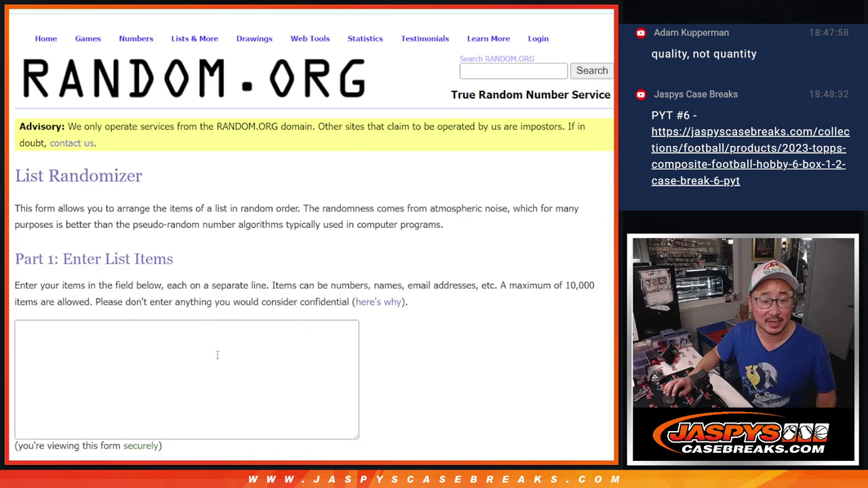
click(217, 354)
key(ctrl+v)
scroll(199, 387, up, 5)
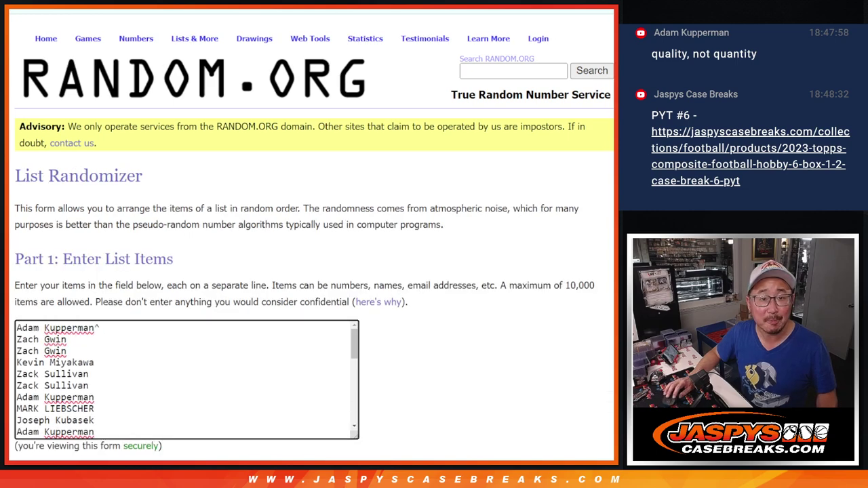
- Check the 11 team rows on Sheet3, then roll two dice, which show 1 and 5
key(ctrl+Tab)
click(189, 458)
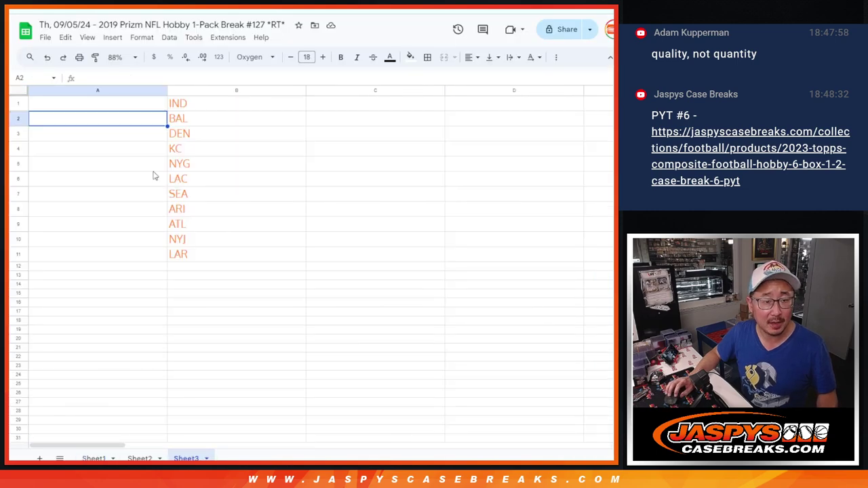
click(14, 255)
key(ctrl+Tab)
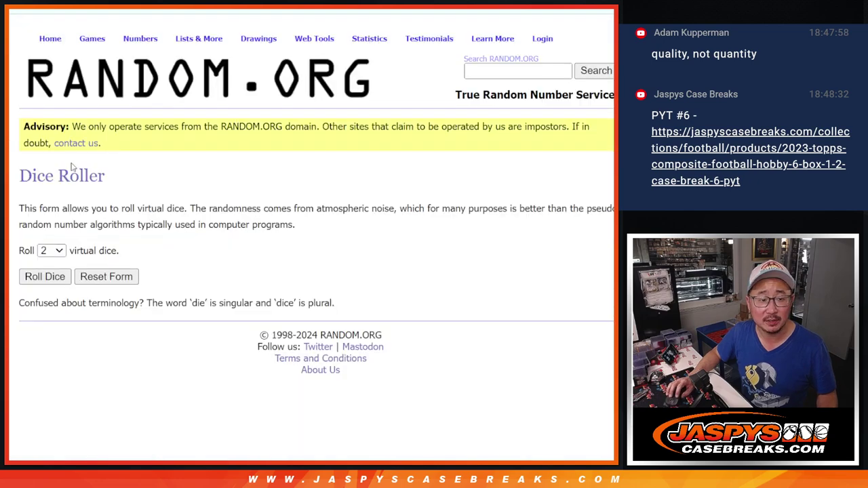
click(45, 276)
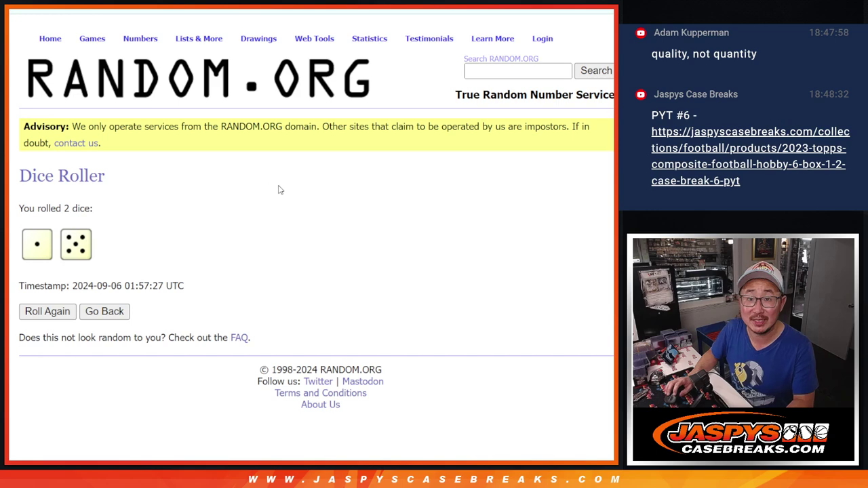
key(ctrl+Tab)
- Randomize the name list and reshuffle it until it has been randomized 6 times
scroll(371, 232, down, 3)
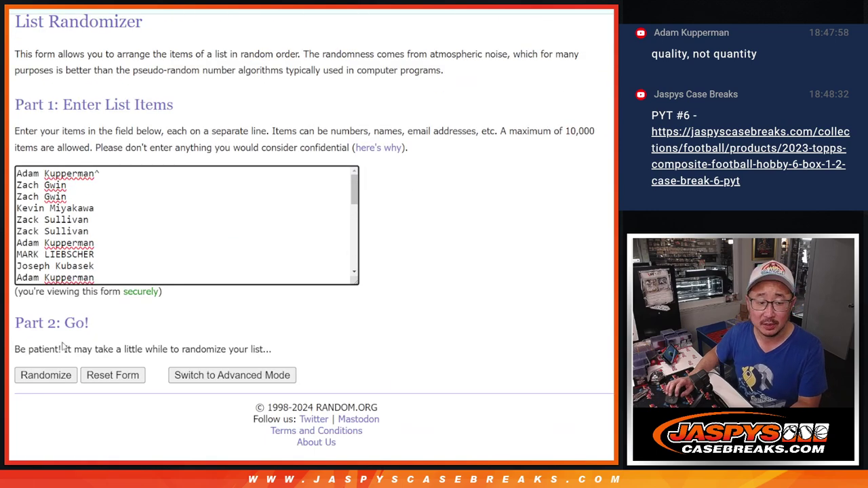
click(45, 375)
click(32, 377)
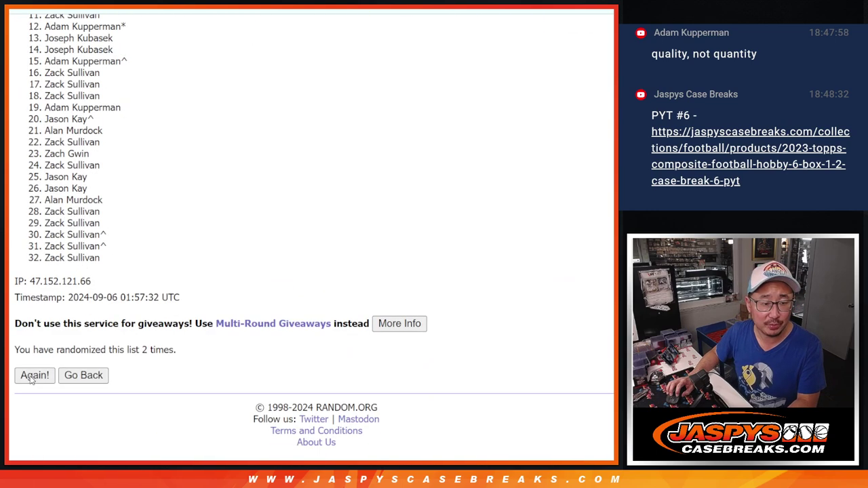
click(32, 377)
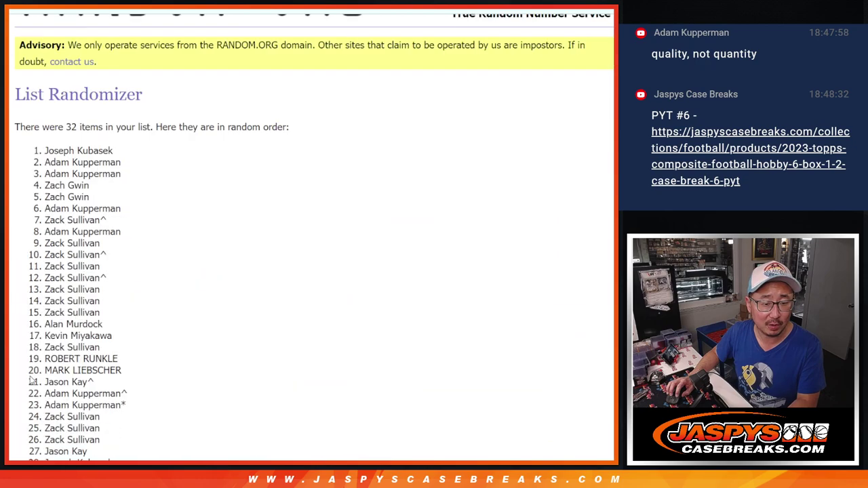
click(34, 376)
click(34, 376)
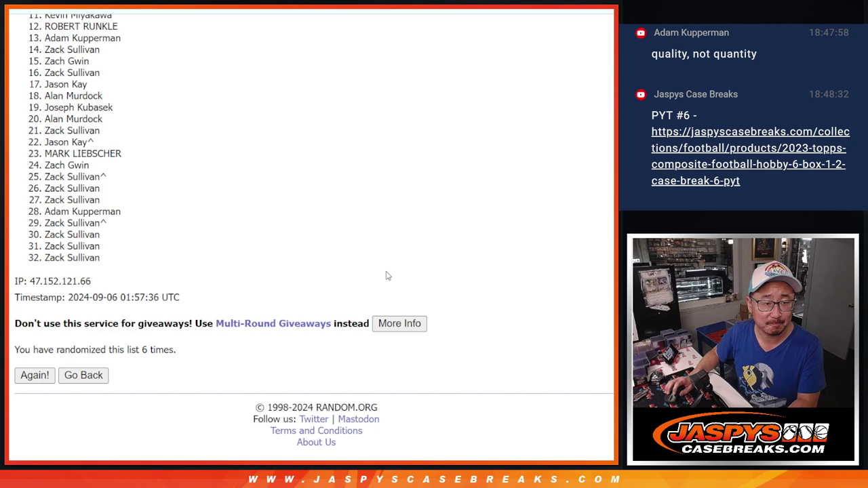
- Select the top 11 names of the shuffled result list
drag(45, 27, 327, 248)
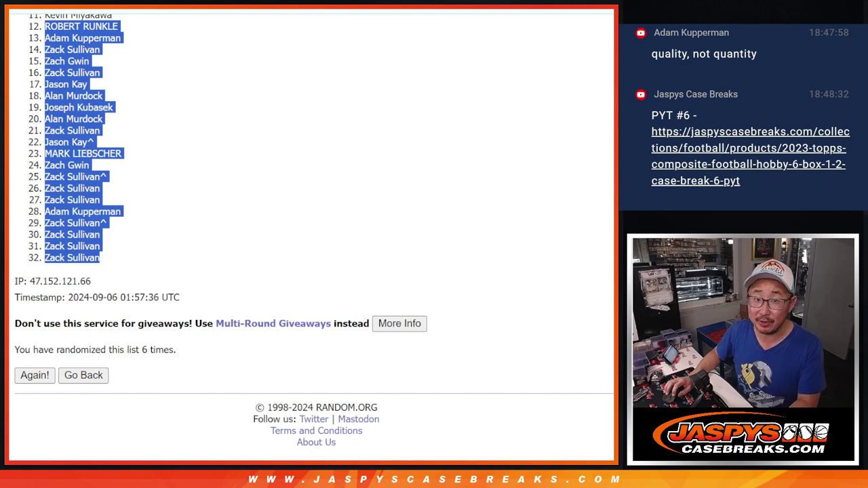
scroll(314, 237, up, 2)
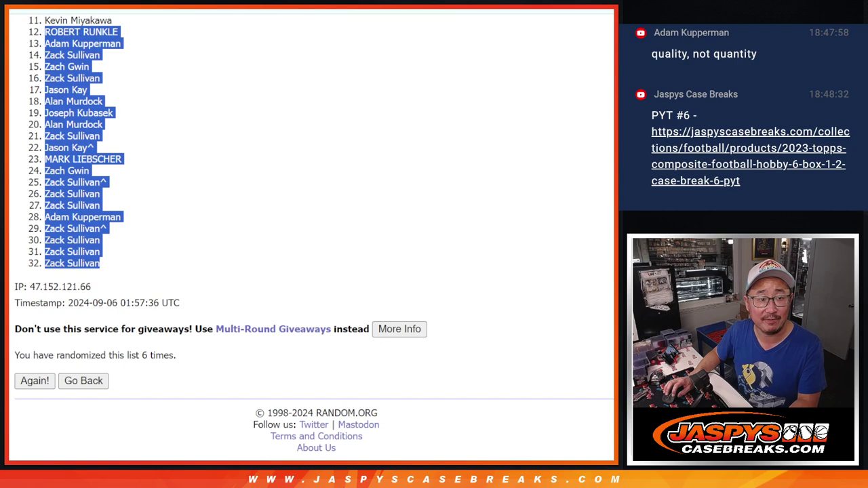
scroll(314, 236, up, 2)
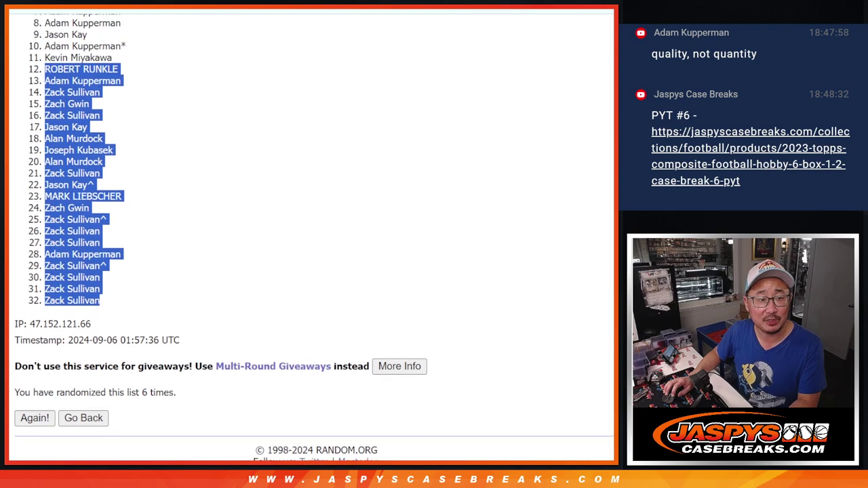
scroll(611, 178, up, 3)
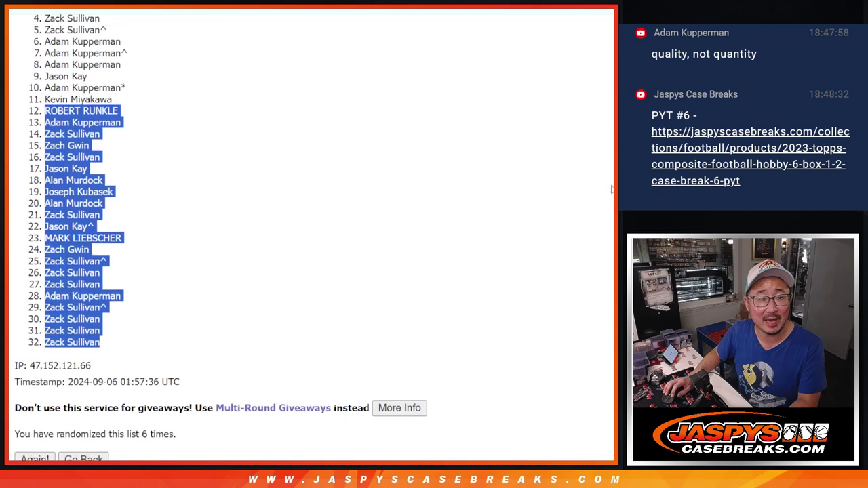
scroll(611, 178, up, 2)
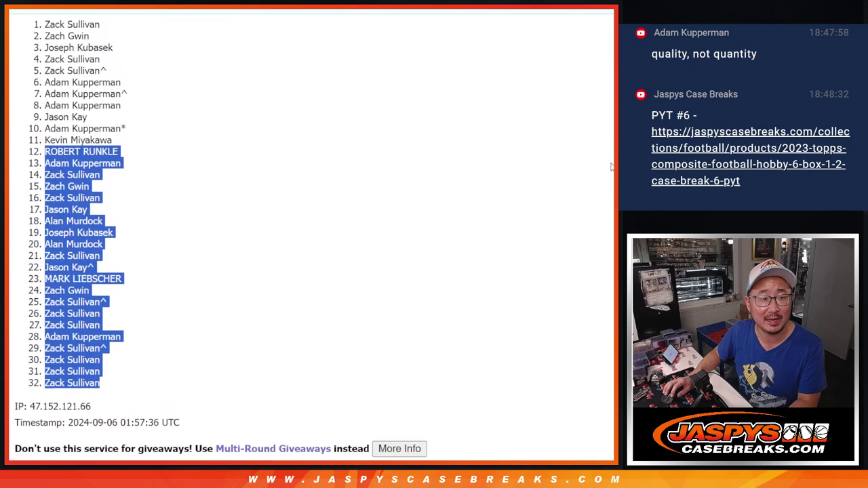
drag(43, 38, 96, 41)
drag(46, 27, 116, 29)
click(46, 27)
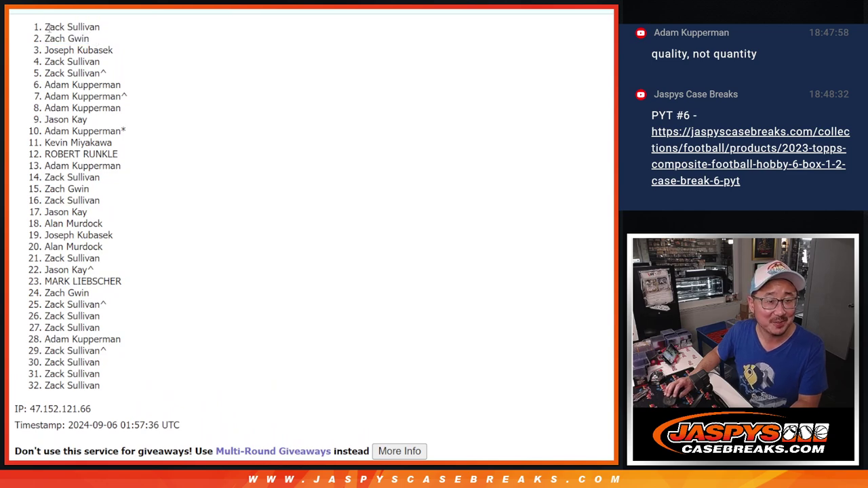
drag(42, 28, 133, 144)
key(ctrl+c)
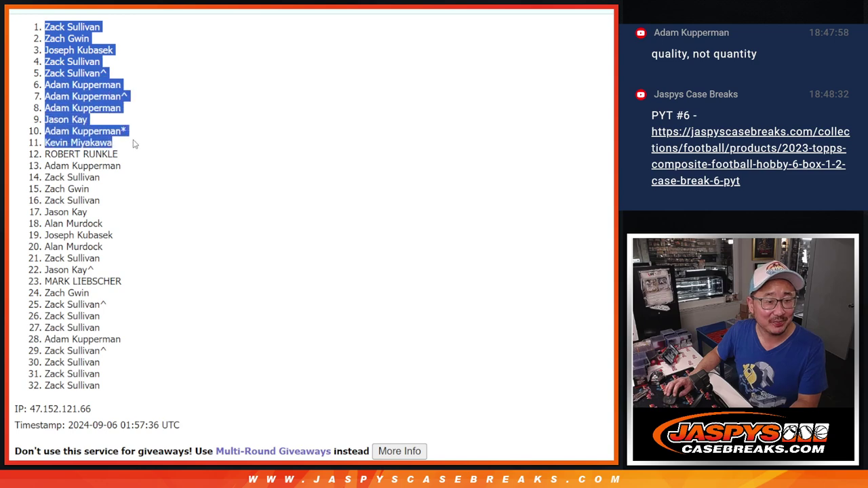
scroll(318, 242, down, 1)
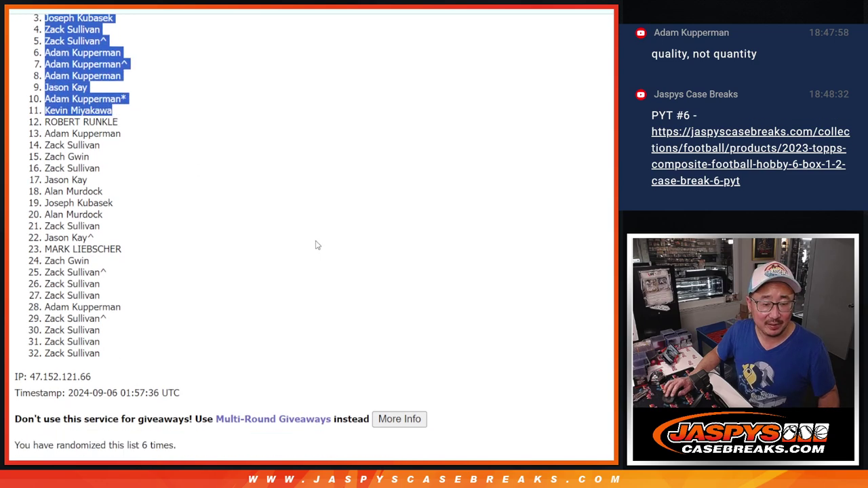
scroll(318, 242, up, 1)
- Paste the 11 names into Sheet3 starting at A1, zoomed to 150% with font size 18
key(ctrl+Tab)
key(ctrl+Tab)
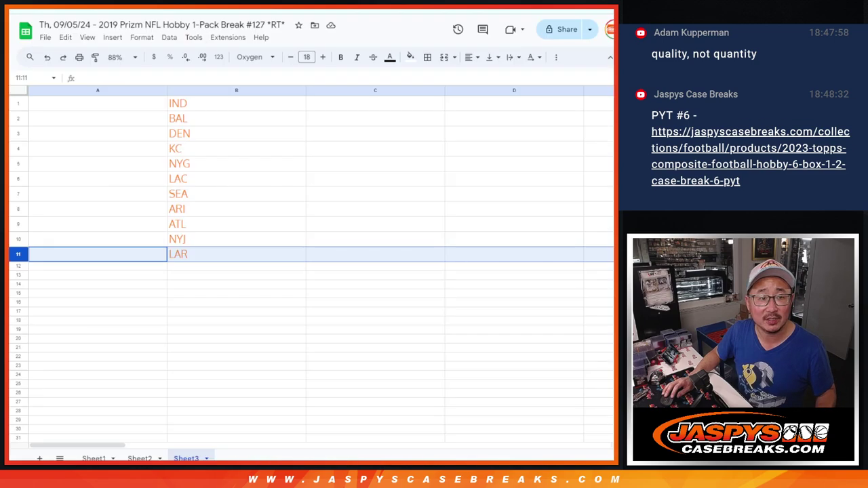
click(121, 105)
key(ctrl+v)
click(121, 57)
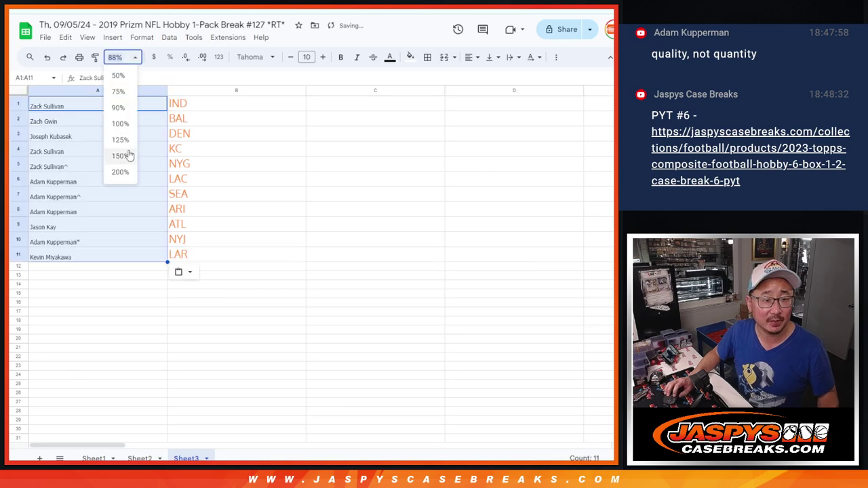
click(120, 156)
click(306, 57)
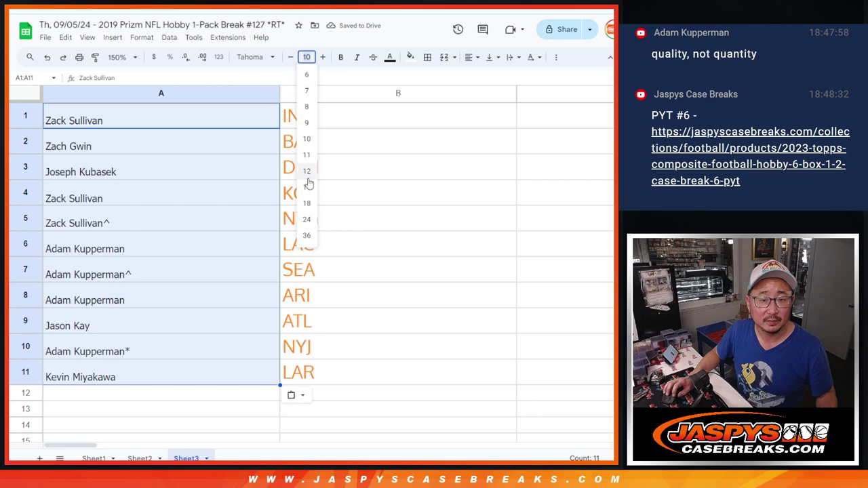
click(306, 207)
- Highlight each name-and-team-code pairing in rows 1 through 11
click(22, 117)
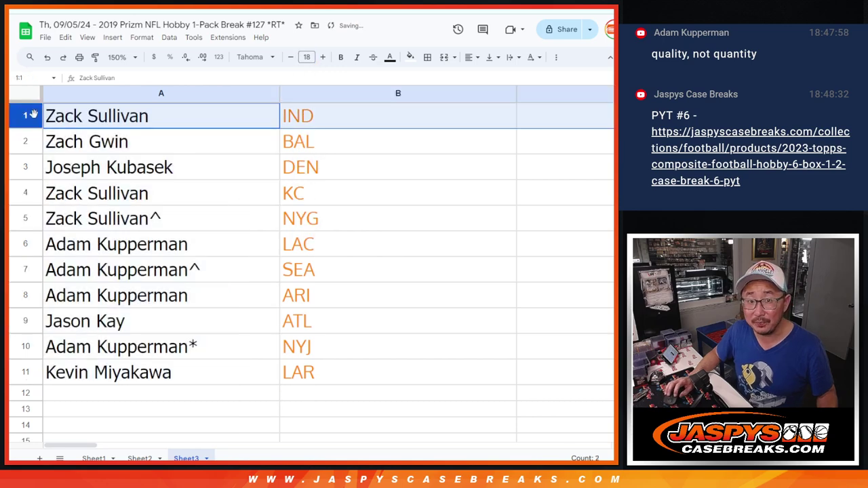
click(15, 140)
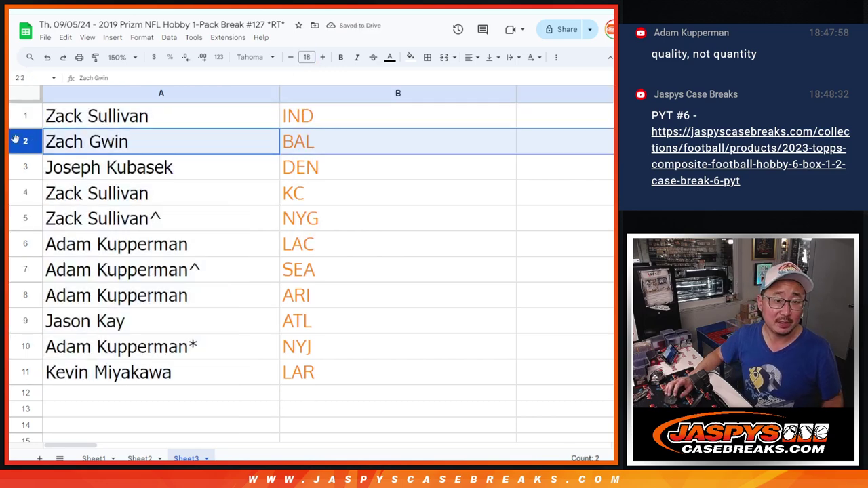
click(23, 165)
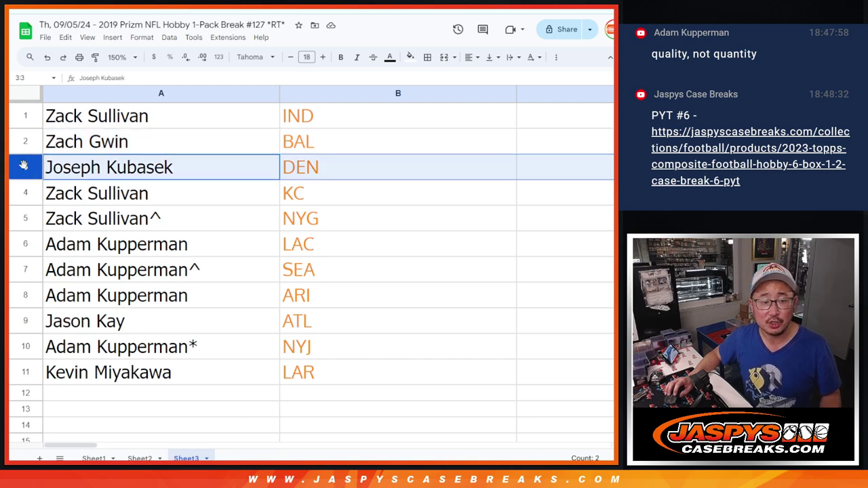
drag(32, 193, 29, 295)
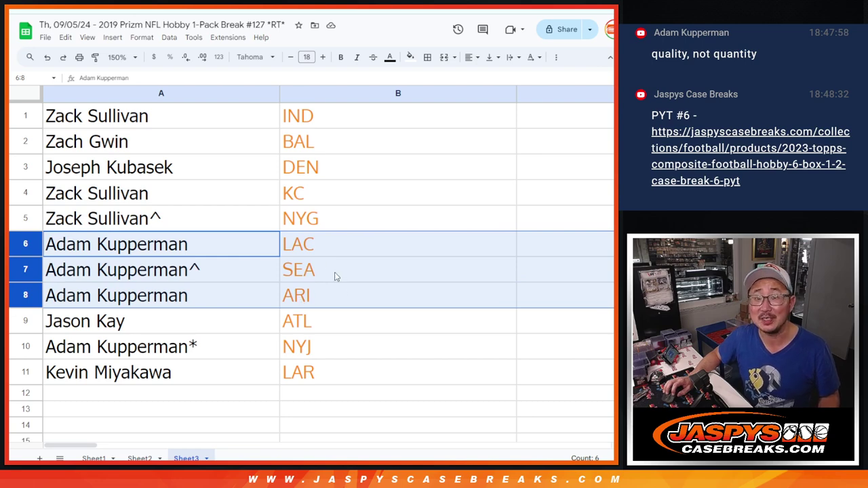
click(33, 320)
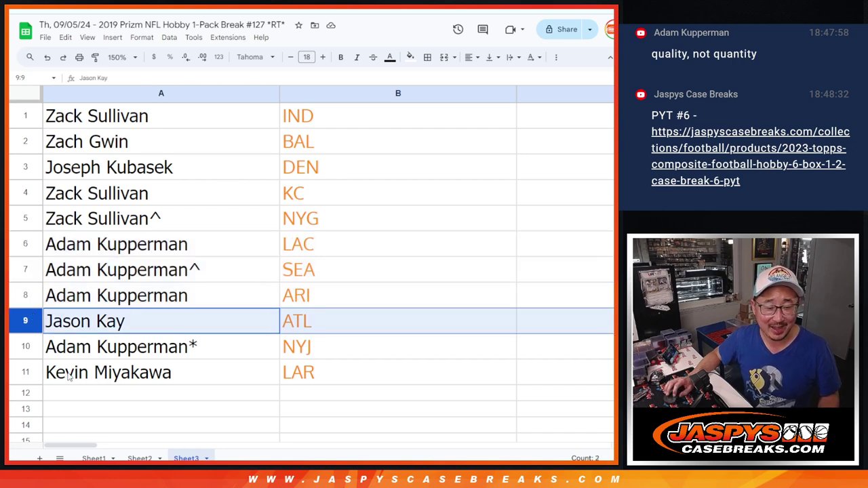
click(26, 347)
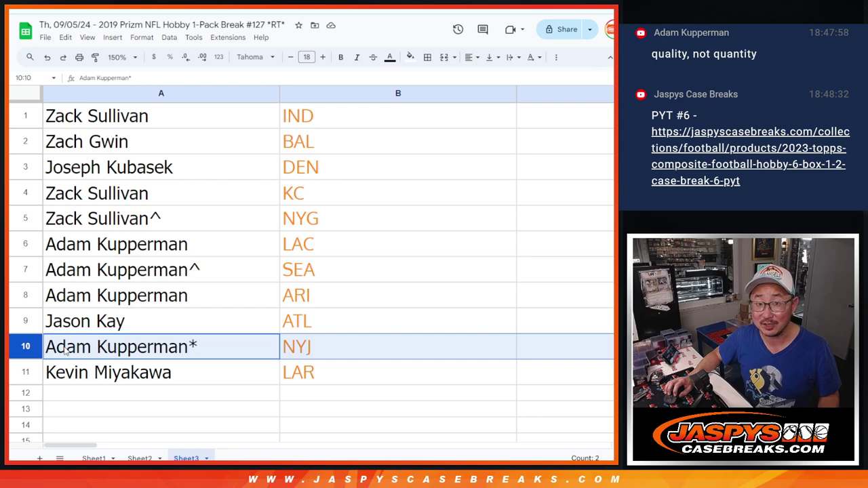
click(32, 371)
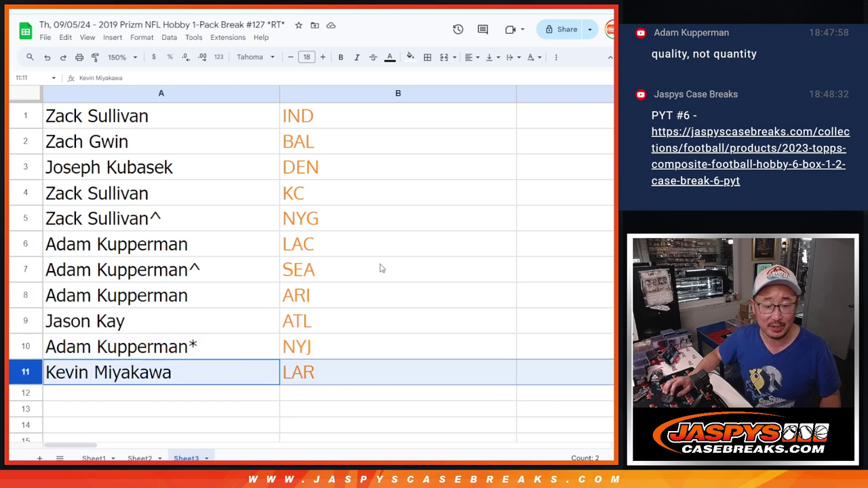
- Append the tag /prizm127 after the first customer name in cell A1
click(180, 125)
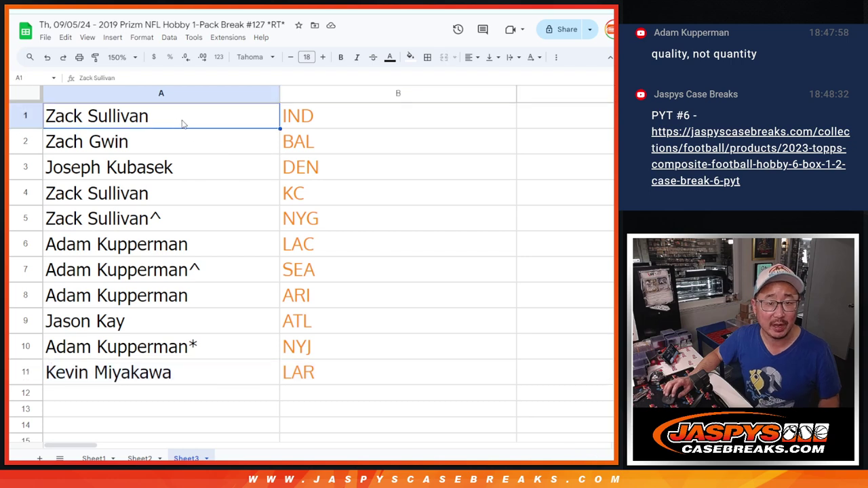
double_click(182, 122)
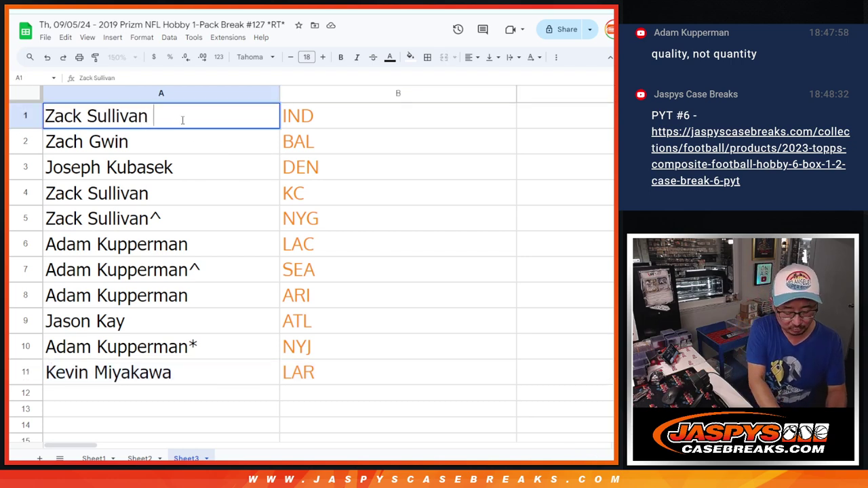
text(/prizm127)
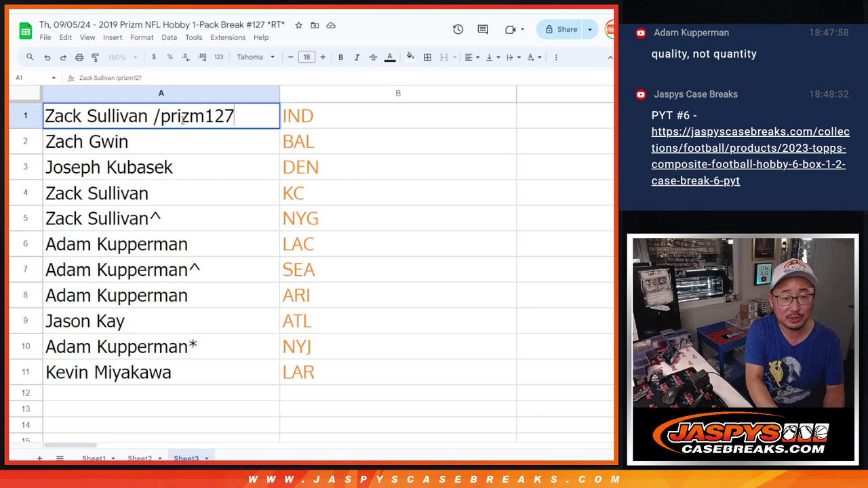
key(shift+Left)
key(shift+Left)
key(shift+Left)
key(shift+Left)
key(shift+Left)
key(shift+Left)
key(shift+Left)
key(shift+Left)
key(shift+Left)
key(shift+Left)
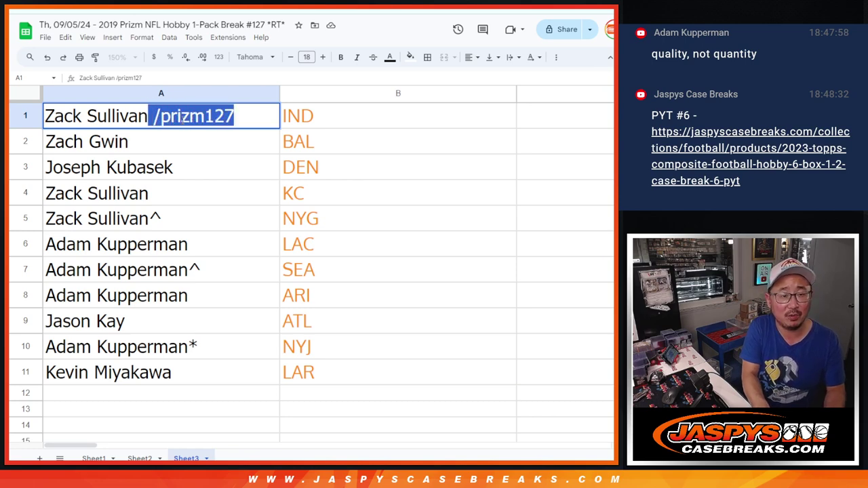